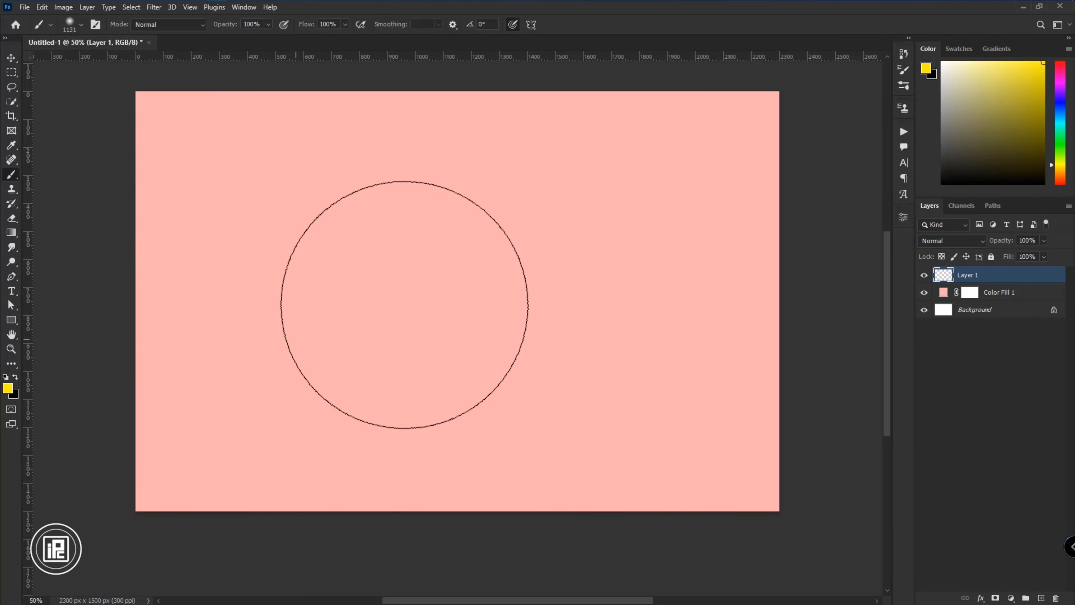
Step: Try a very pale pink foreground colour with a soft brush dab near the canvas centre, and undo the dab
left_click(8, 388)
left_click(729, 122)
left_click_drag(875, 138, 874, 121)
left_click(971, 115)
left_click(462, 312)
key("ctrl+z")
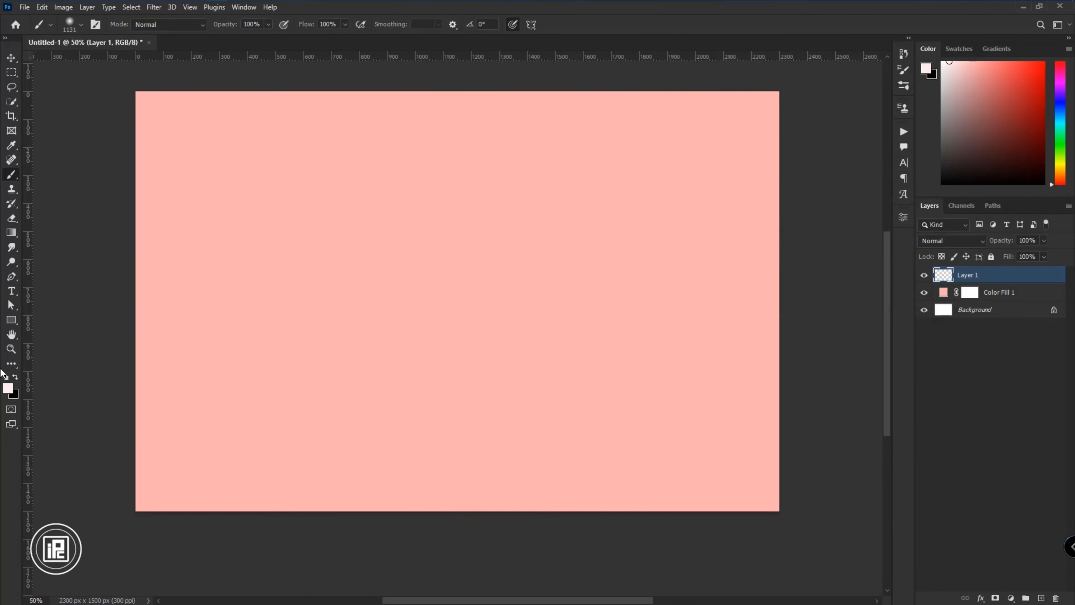
Step: Set the foreground to light pink and paint a soft round glow at the canvas centre, enlarging the brush to 1563 px
left_click(8, 388)
left_click(742, 122)
left_click(971, 115)
left_click(449, 288)
mouse_move(462, 293)
left_mouse_down()
mouse_move(577, 304)
mouse_move(567, 303)
left_mouse_up()
left_click(464, 299)
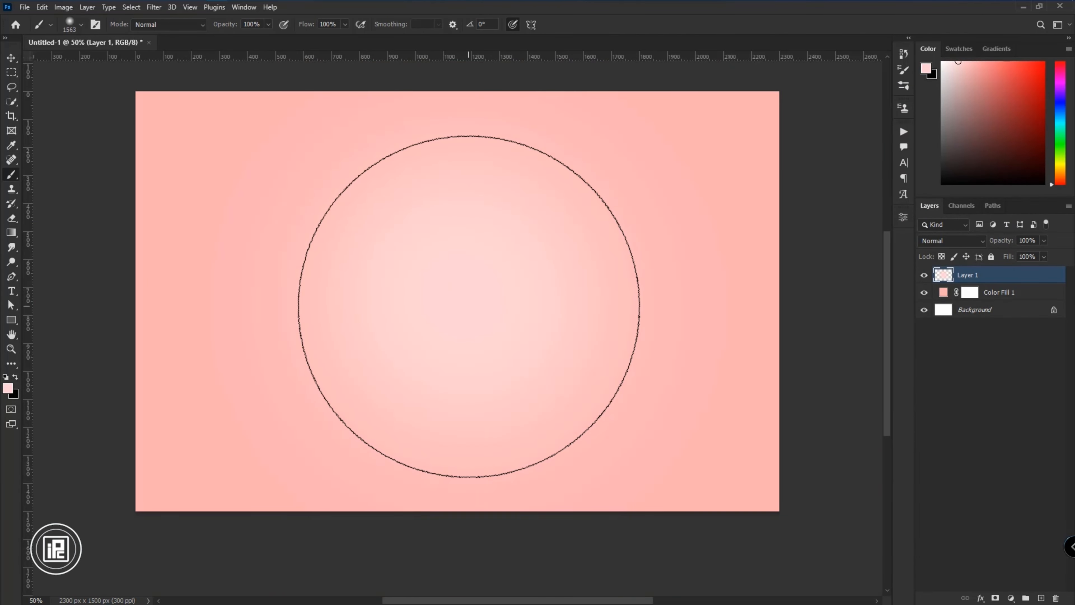
Step: Flatten the soft brush tip into a wide ellipse, enlarge it to 2475 px and dab a broad glow at the canvas centre
right_click(469, 306)
left_click_drag(500, 327, 501, 332)
left_click_drag(461, 293, 548, 297)
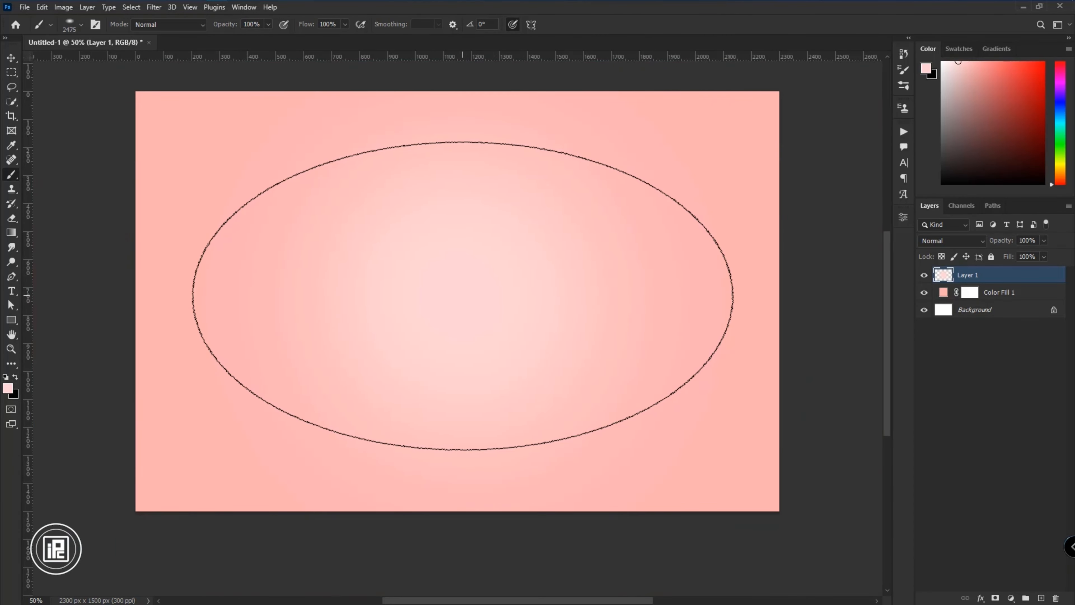
left_click(461, 295)
Step: Restore the brush tip to a full circle with 0% hardness and reduce its size
right_click(473, 290)
left_click_drag(505, 332, 506, 339)
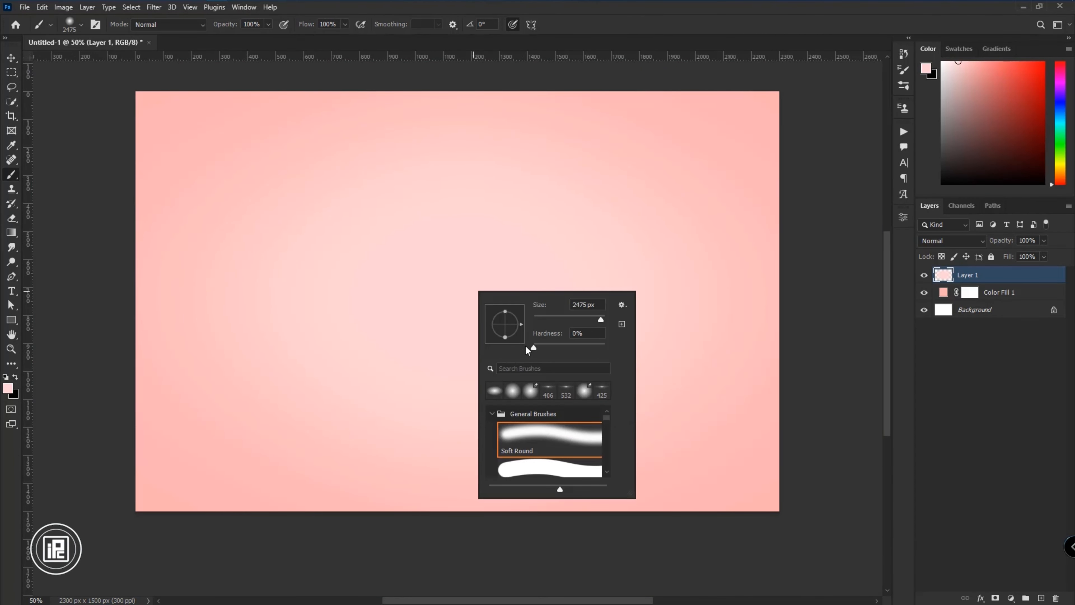
left_click(532, 348)
left_click_drag(601, 321, 590, 320)
left_click(15, 59)
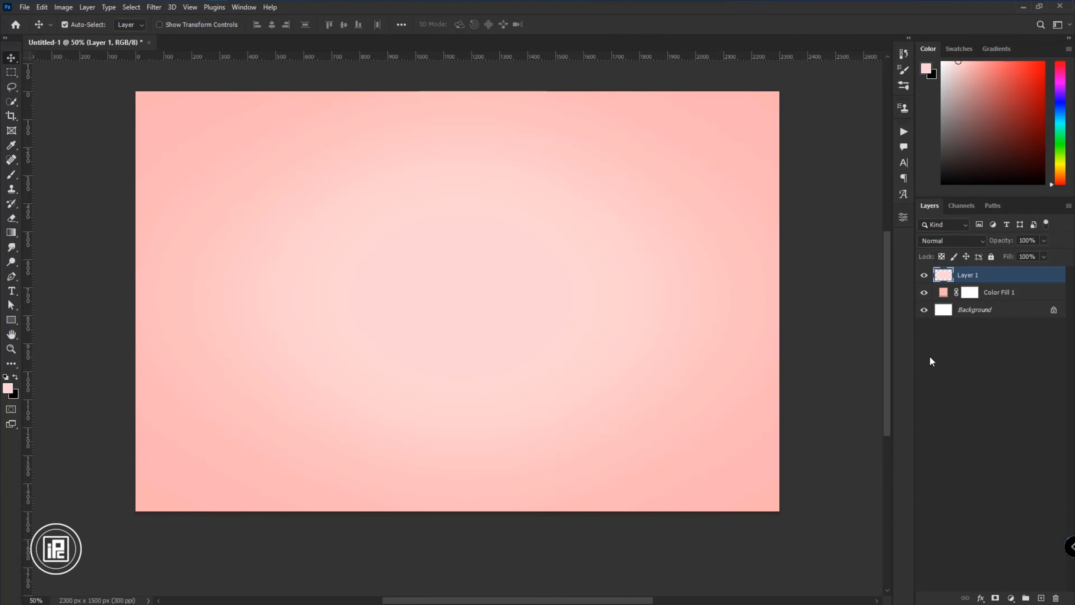
Step: Deepen the pink of Color Fill 1 and add a Color Overlay of #ffc8c8 to Layer 1
double_click(943, 292)
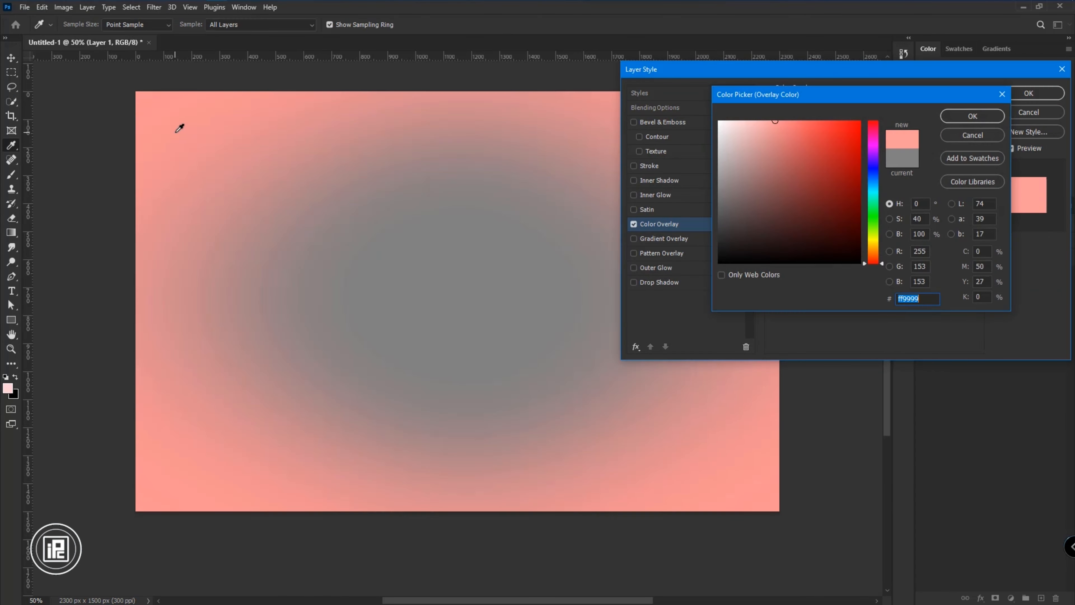
left_click(180, 127)
left_click_drag(746, 113, 748, 117)
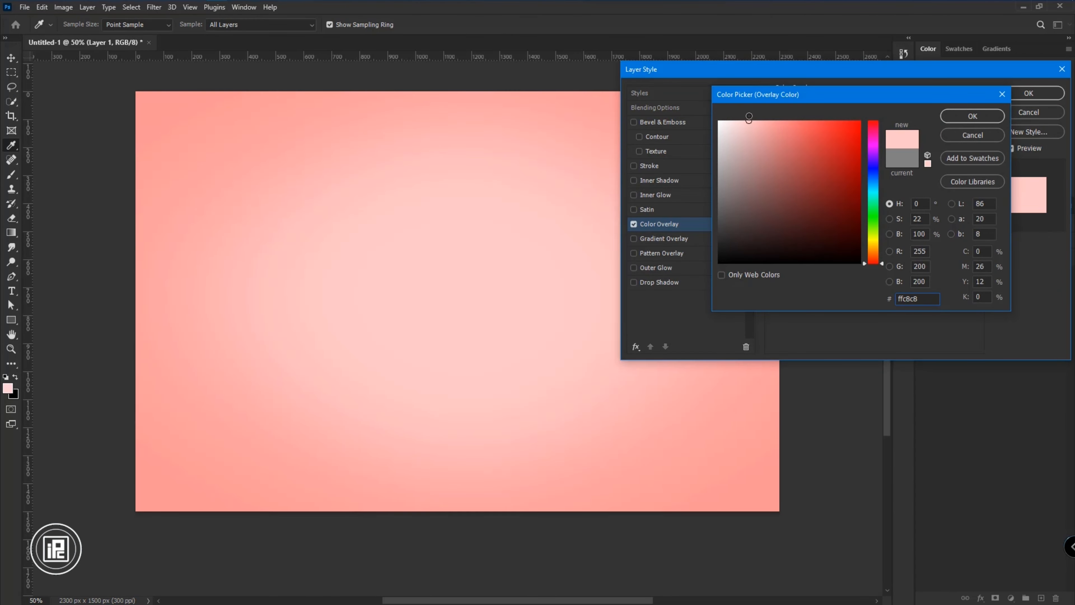
left_click(972, 115)
left_click(1028, 93)
left_click(1062, 275)
Step: Add a pattern fill layer above Layer 1 using the thin line pattern at a larger scale
left_click(1011, 597)
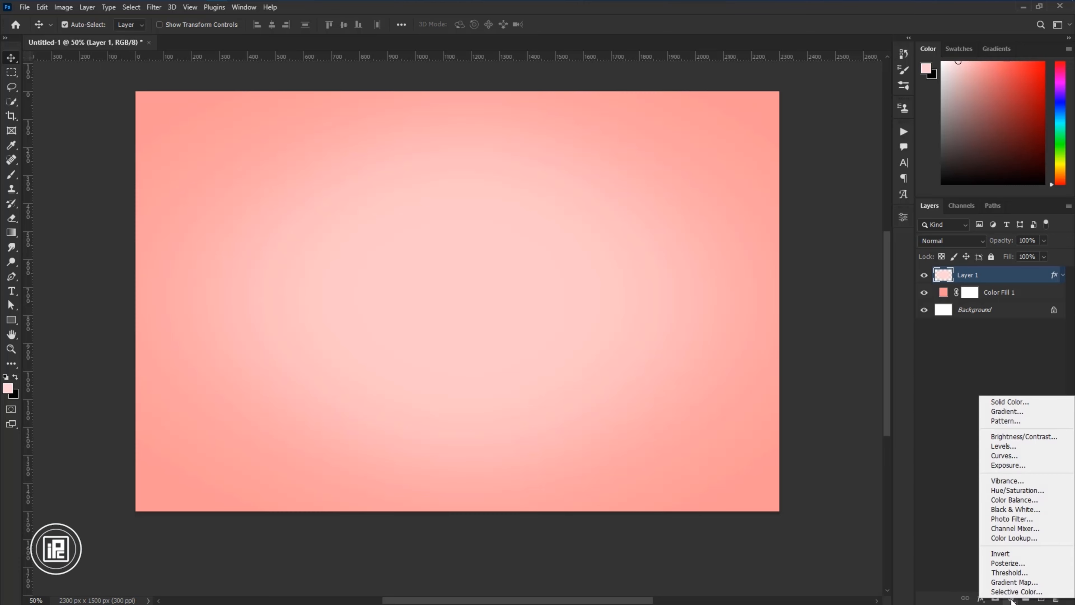
left_click(1024, 422)
left_click(692, 179)
left_click(652, 282)
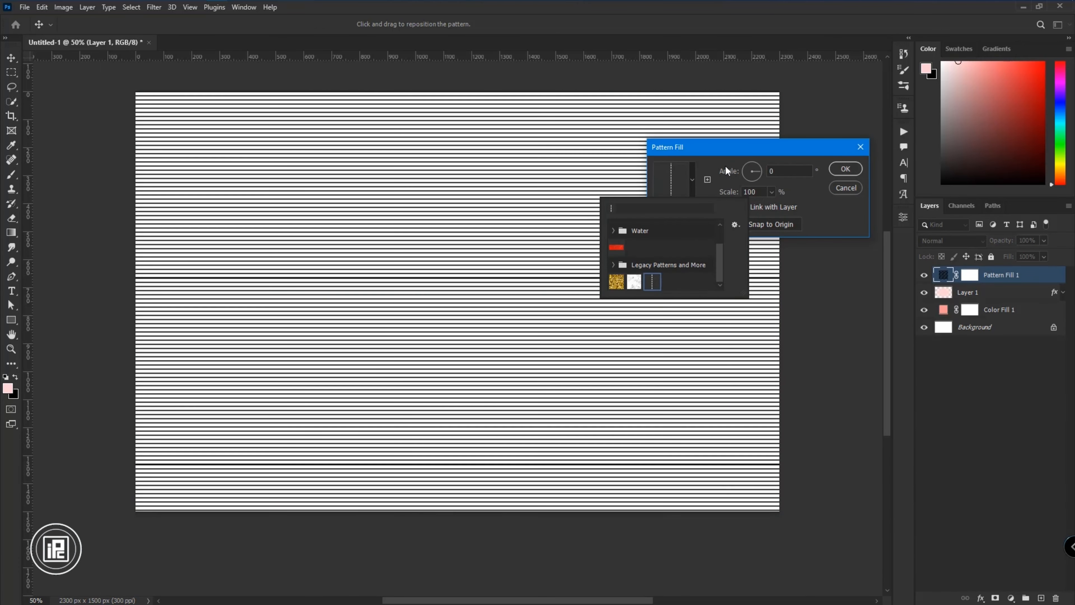
left_click(771, 192)
left_click_drag(770, 206, 773, 207)
key("Return")
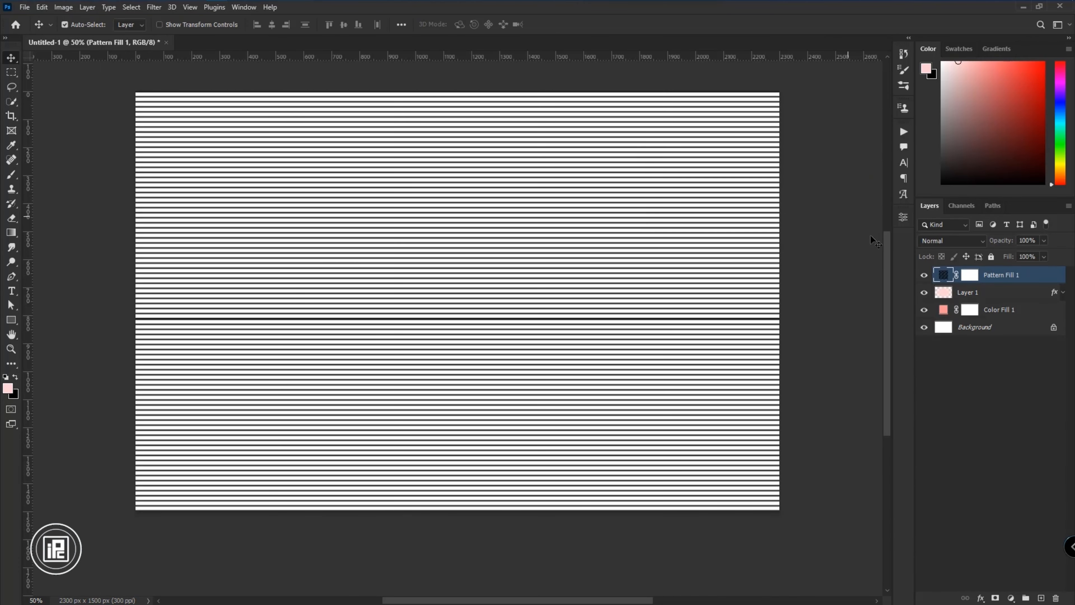
Step: Set the pattern fill layer to the Multiply blend mode and 3% opacity
left_click(960, 243)
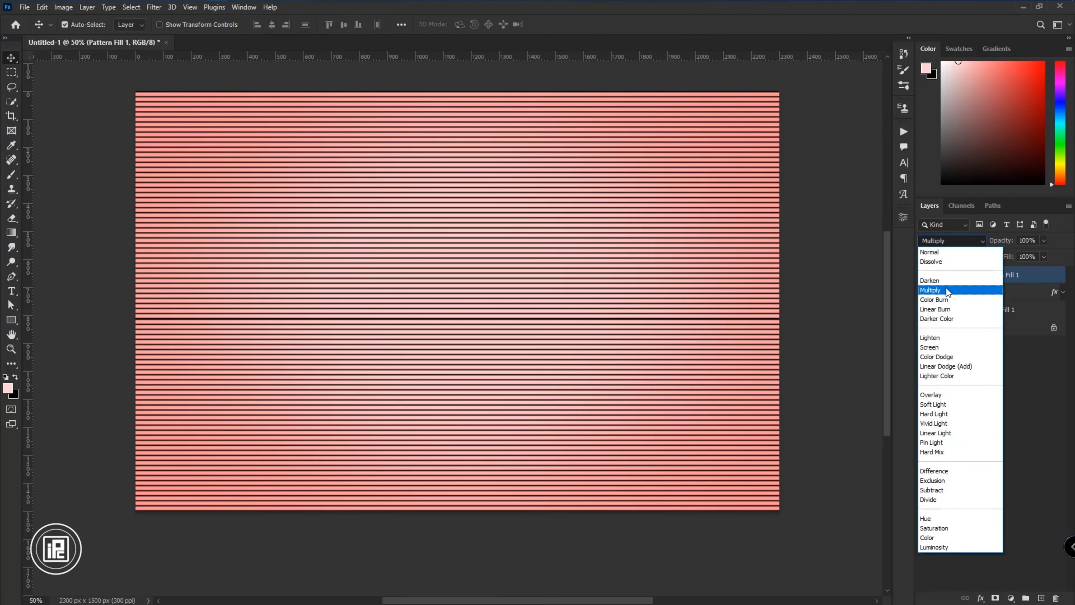
left_click(946, 287)
left_click_drag(1001, 244, 939, 246)
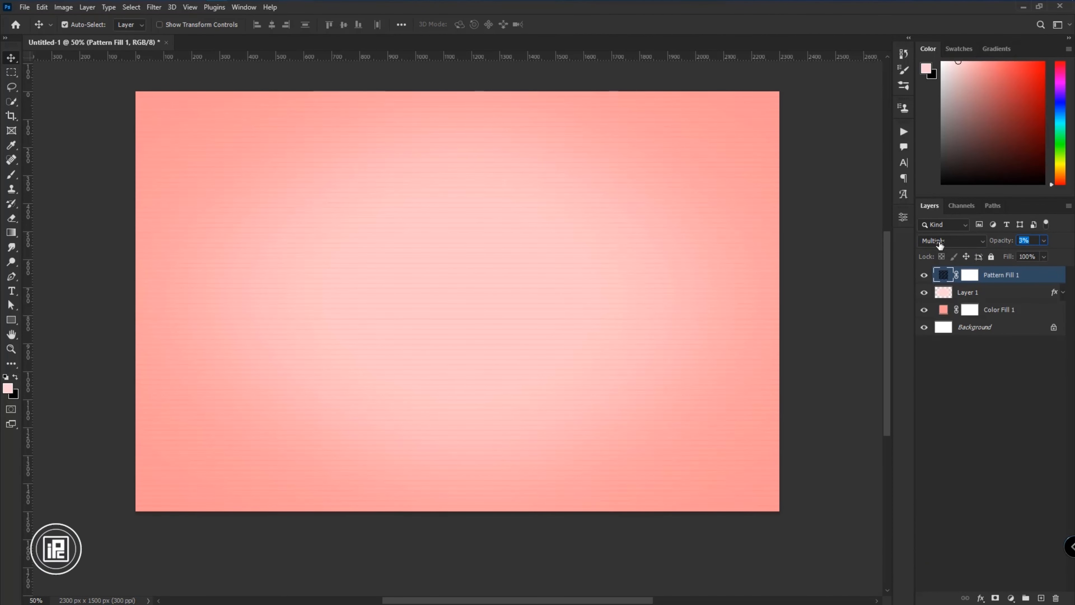
Step: Set the scale of the pattern fill to 89%
double_click(943, 275)
left_click(769, 193)
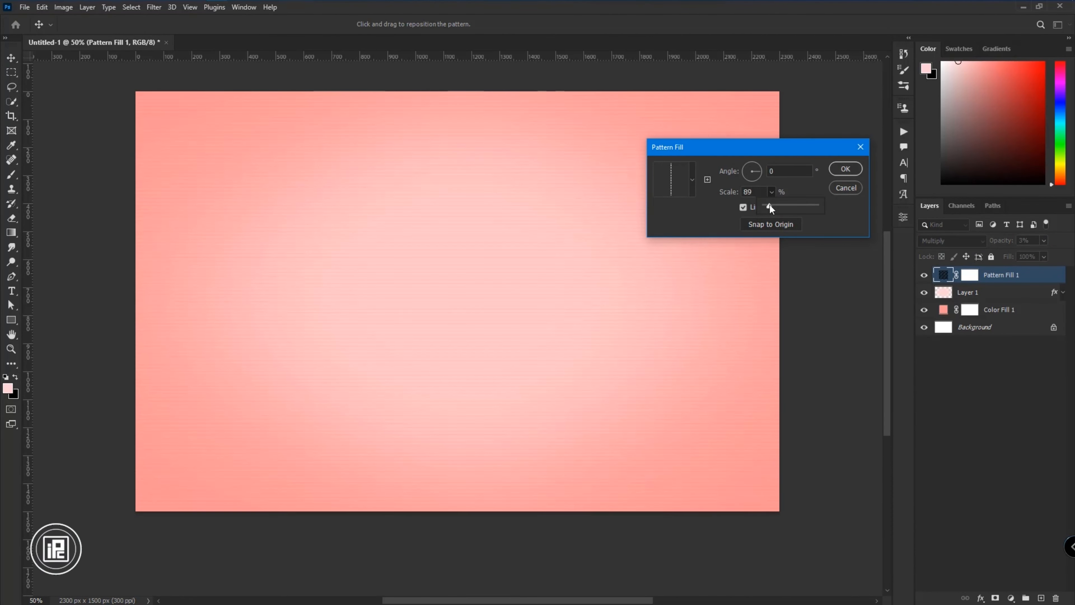
left_click(845, 169)
left_click(845, 169)
Step: Add a new layer above the pattern fill and set the brush's foreground colour to #ffeded
left_click(1041, 597)
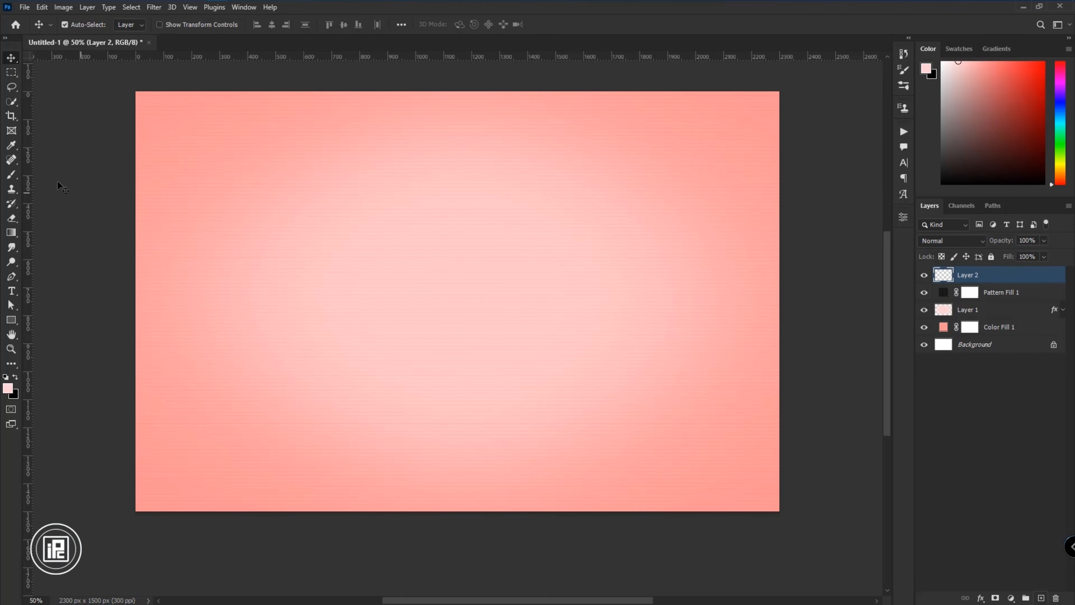
left_click(11, 178)
left_click_drag(477, 241, 616, 264)
left_click(8, 388)
left_click(729, 122)
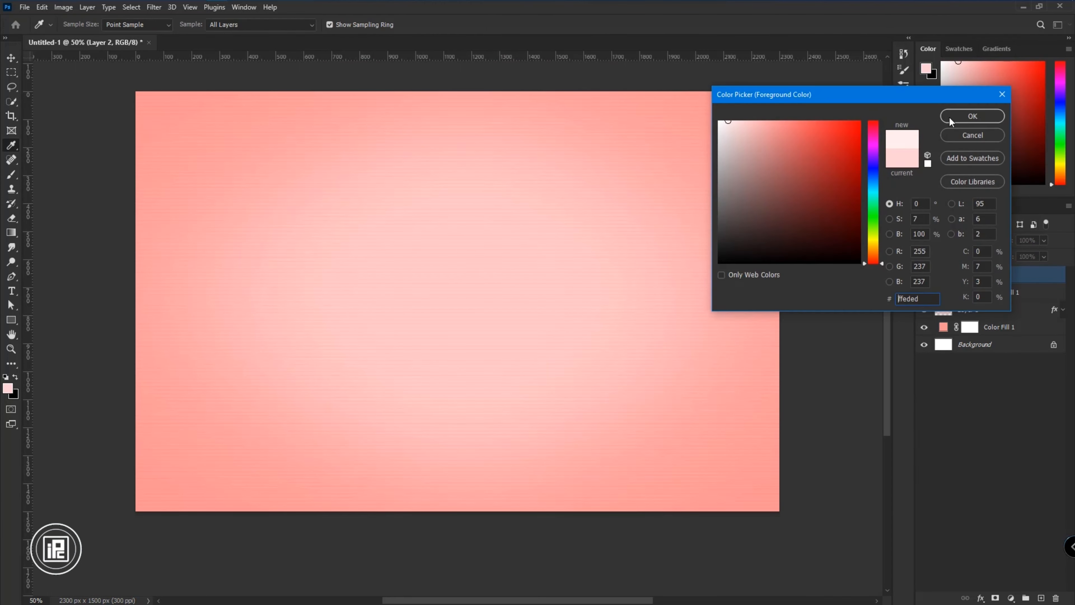
left_click(949, 116)
Step: Paint a large soft highlight centred above the canvas's upper edge on Layer 2 with a 2937 px round brush
scroll(485, 305, "down", 6)
left_click(477, 142)
key("ctrl+z")
left_click_drag(485, 250, 423, 234)
right_click(473, 167)
left_click(432, 239)
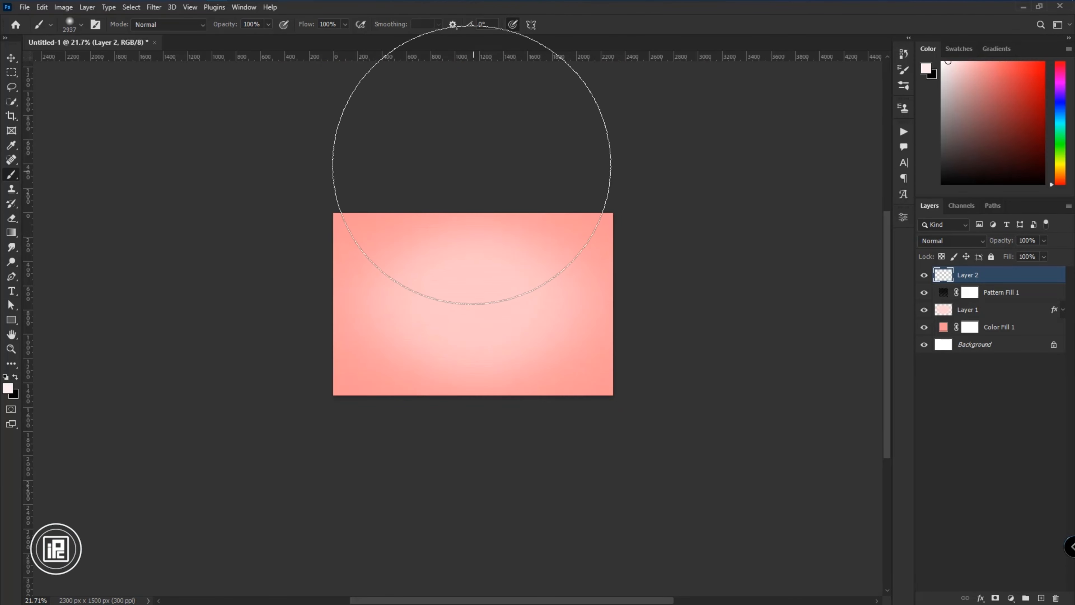
left_click(477, 168)
Step: Set the blend mode of the highlight layer, Layer 2, to Soft Light
key("v")
key("ctrl+0")
left_click(951, 241)
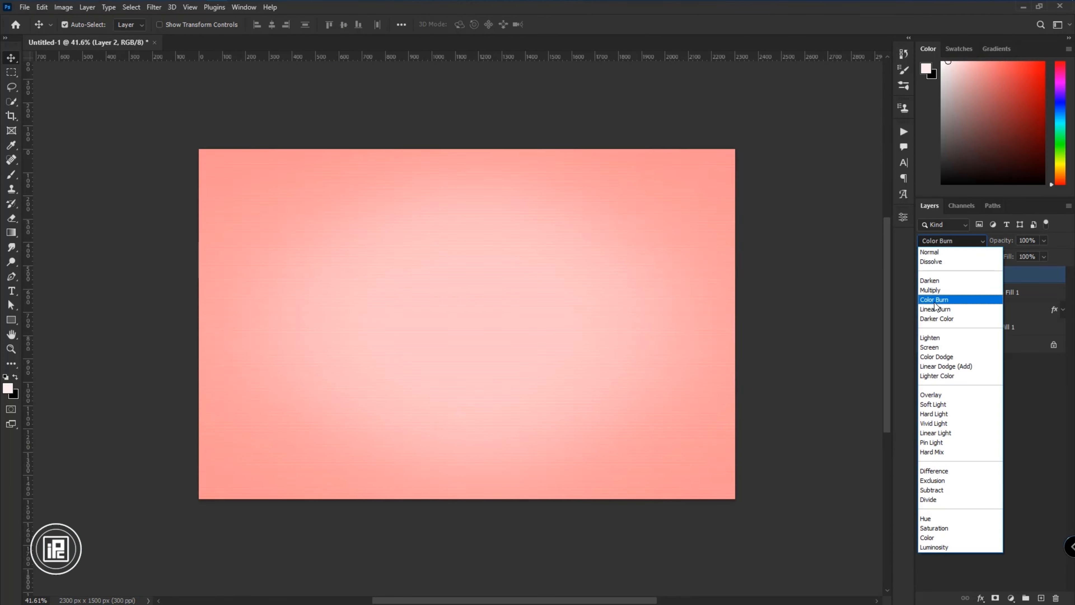
left_click(935, 404)
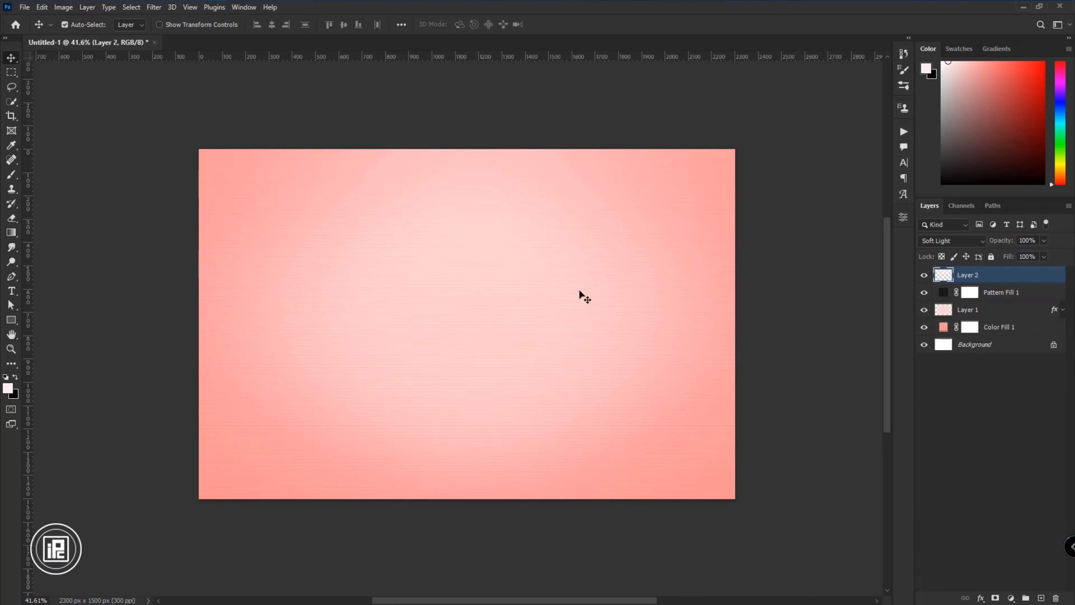
scroll(588, 367, "right", 1)
scroll(494, 338, "up", 2)
left_click(989, 333, "shift")
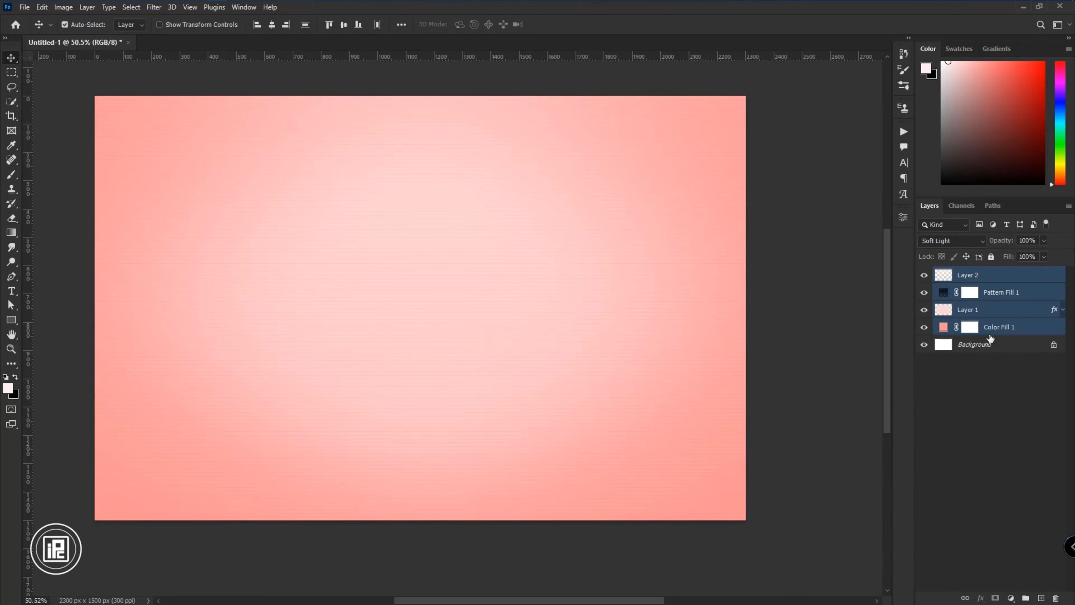
left_click(968, 368)
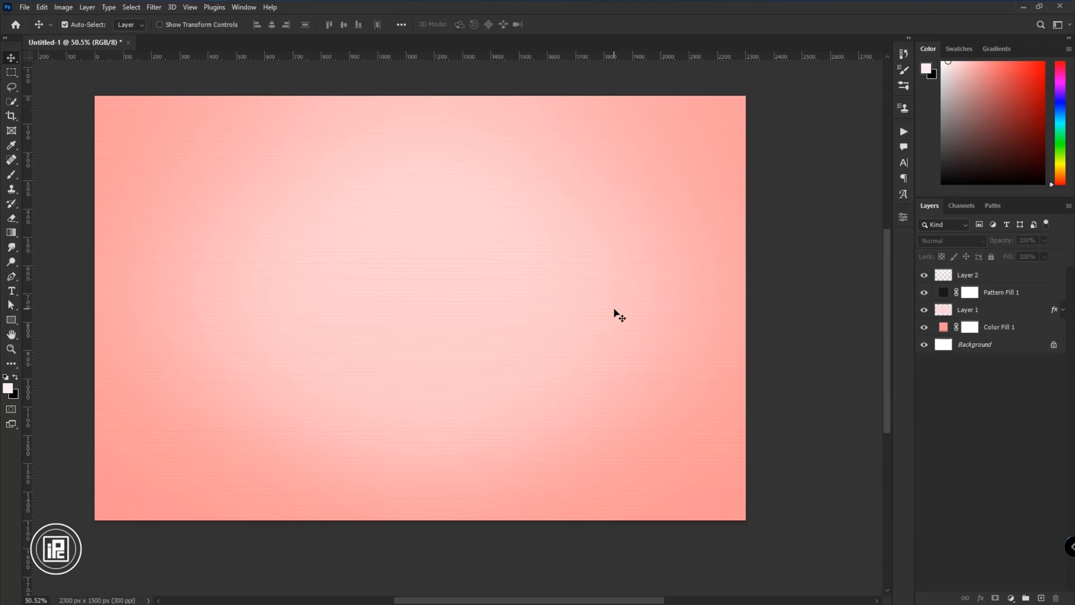
Step: Group Layer 2, Pattern Fill 1, Layer 1 and Color Fill 1, and name the group Background
left_click(1002, 276)
left_click(990, 327, "shift")
key("ctrl+g")
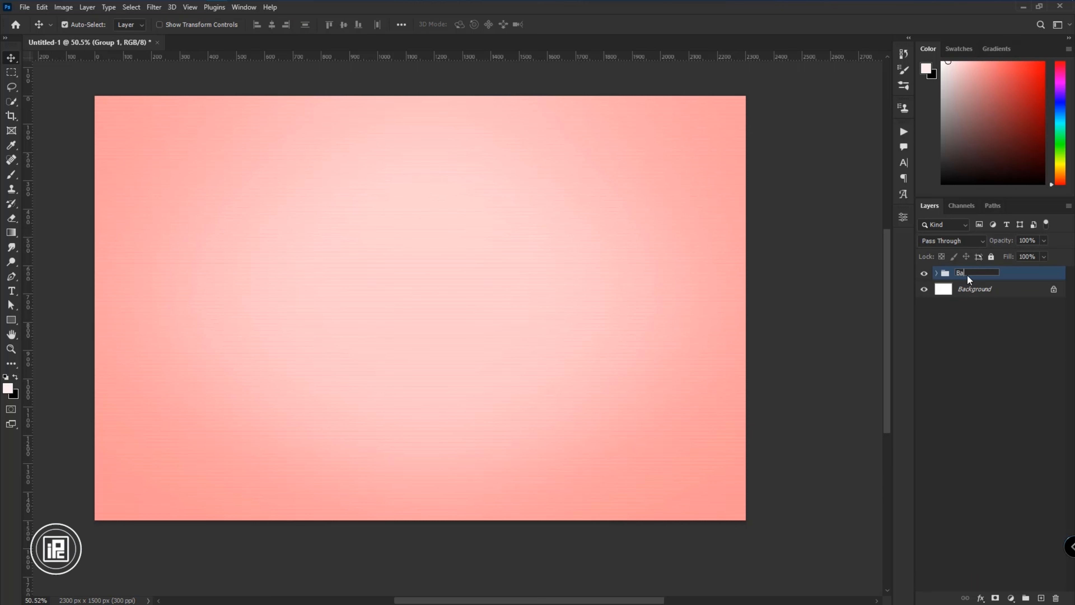
left_click(966, 275)
type("Background")
key("Return")
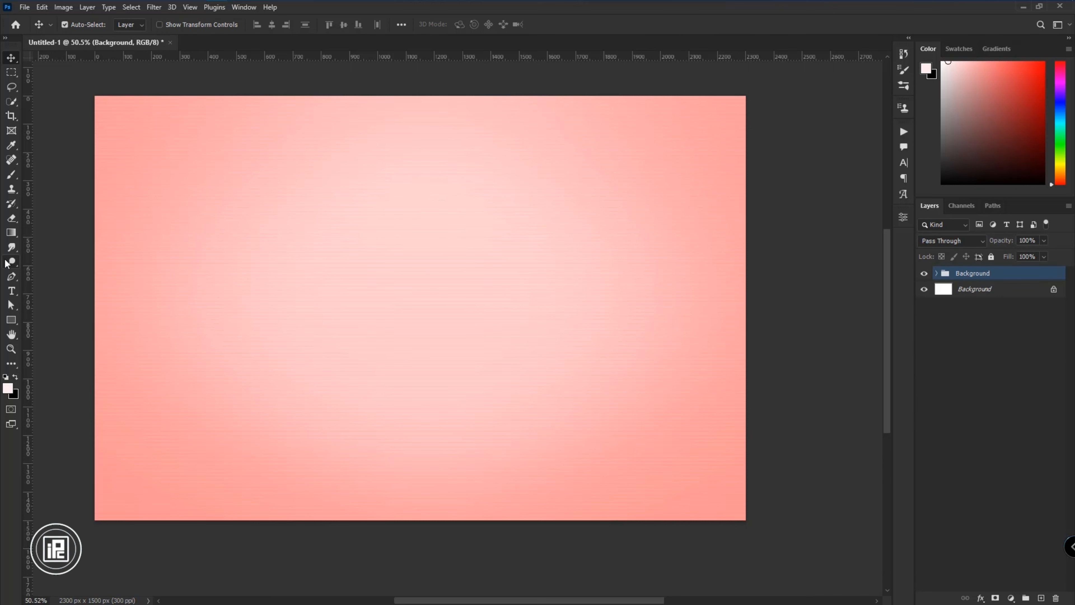
Step: Add the horizontal text "Pinkish" and move it to the middle of the canvas
right_click(12, 293)
left_click(64, 291)
left_click(374, 299)
left_click_drag(373, 426, 514, 430)
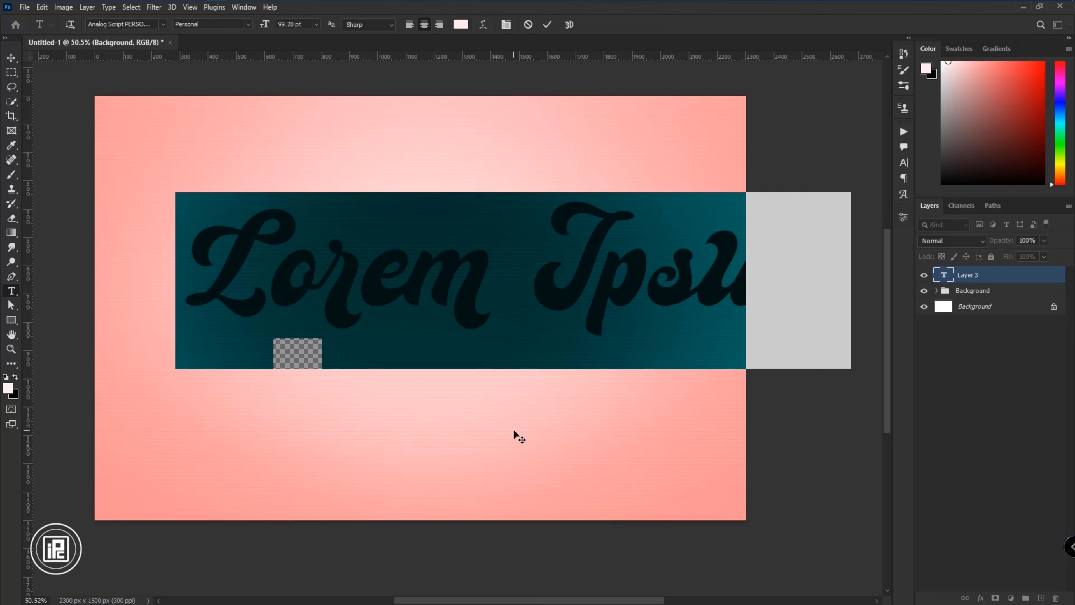
type("Pinkish")
key("ctrl+Return")
key("v")
left_click_drag(465, 300, 376, 301)
Step: Change the font of the Pinkish text to Halaney Demo
left_click(904, 163)
left_click(821, 147)
type("Halan")
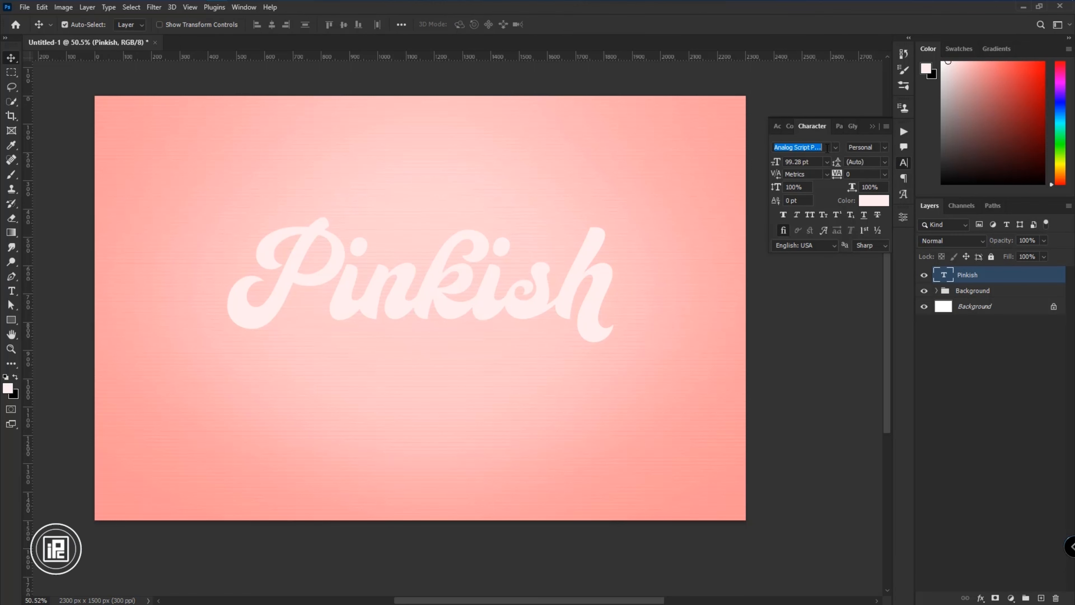
left_click(821, 182)
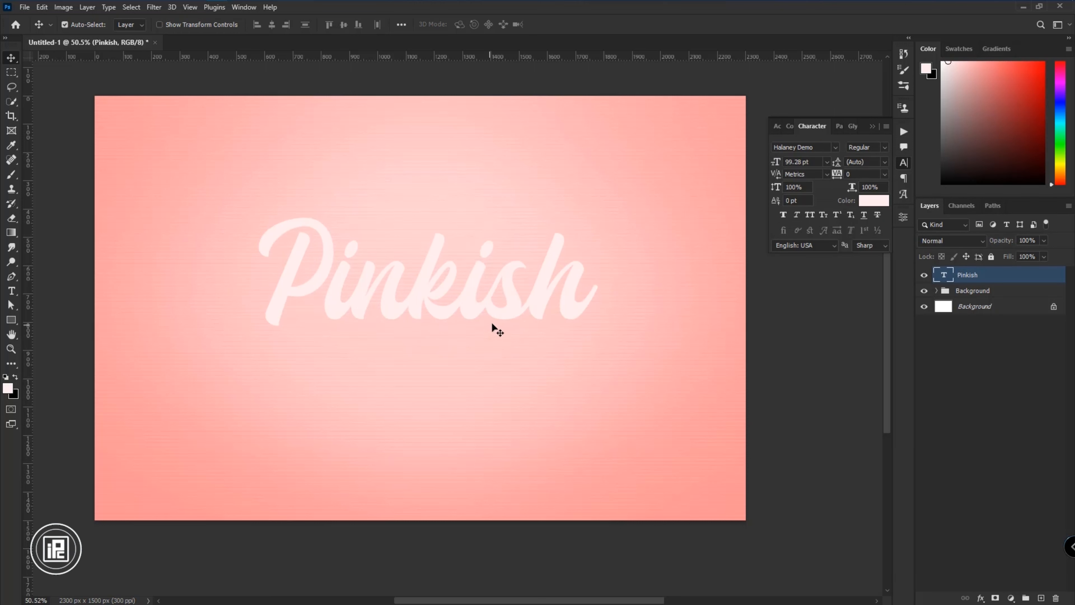
Step: Enlarge the Pinkish text to 124.19 pt and adjust its position around the canvas centre
left_click_drag(508, 313, 498, 312)
key("ctrl+t")
left_click_drag(587, 294, 672, 294)
left_click_drag(568, 306, 536, 306)
key("Return")
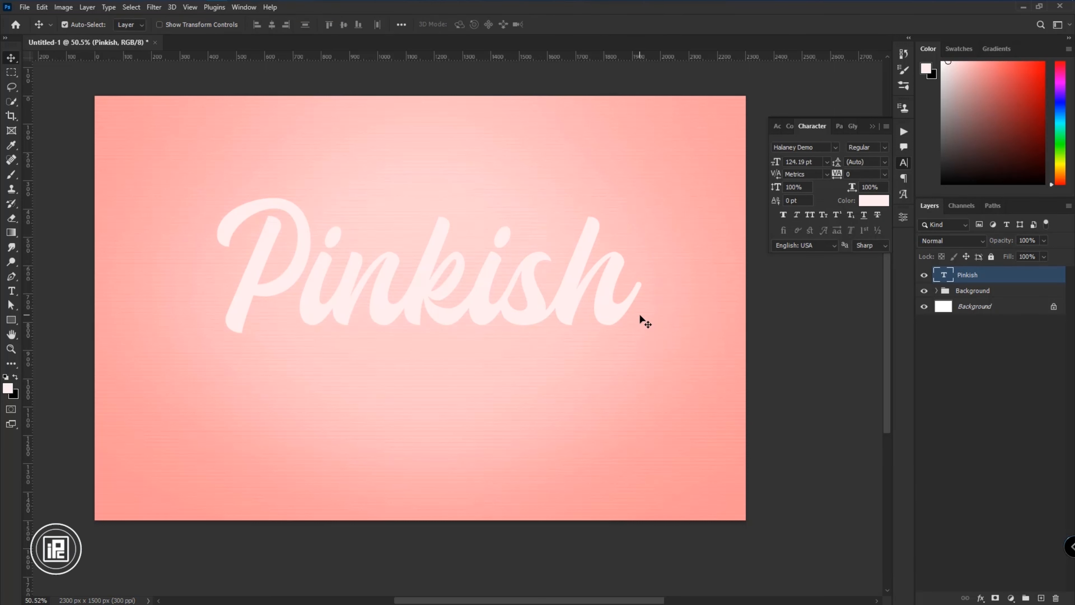
left_click_drag(639, 315, 573, 291)
key("ctrl+z")
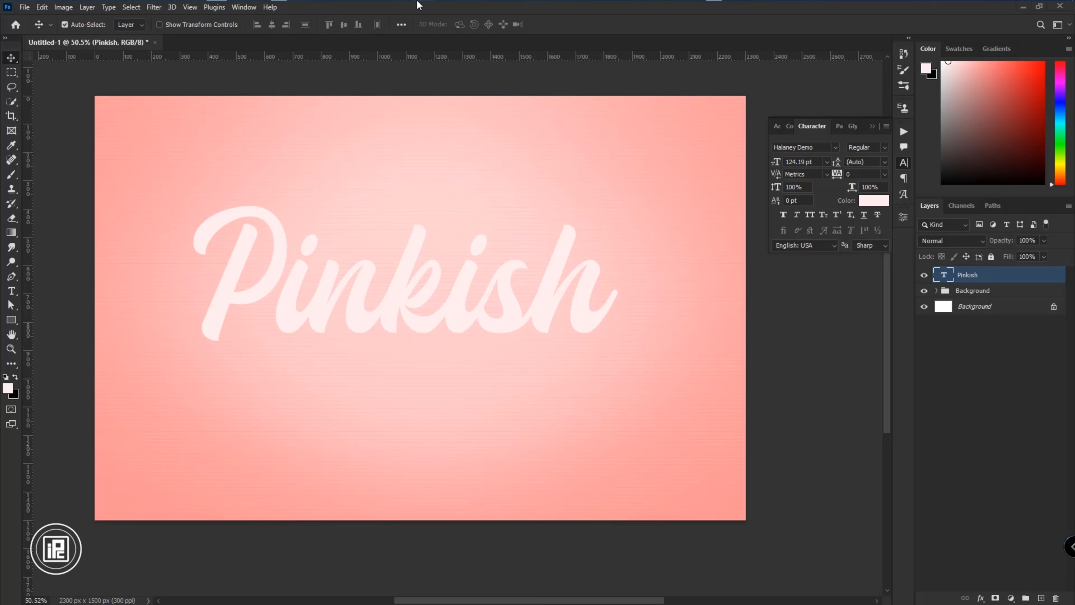
Step: Switch to the Chrome browser, search the web for the Halaney font and open a result
left_click(147, 8)
type("Halaney ")
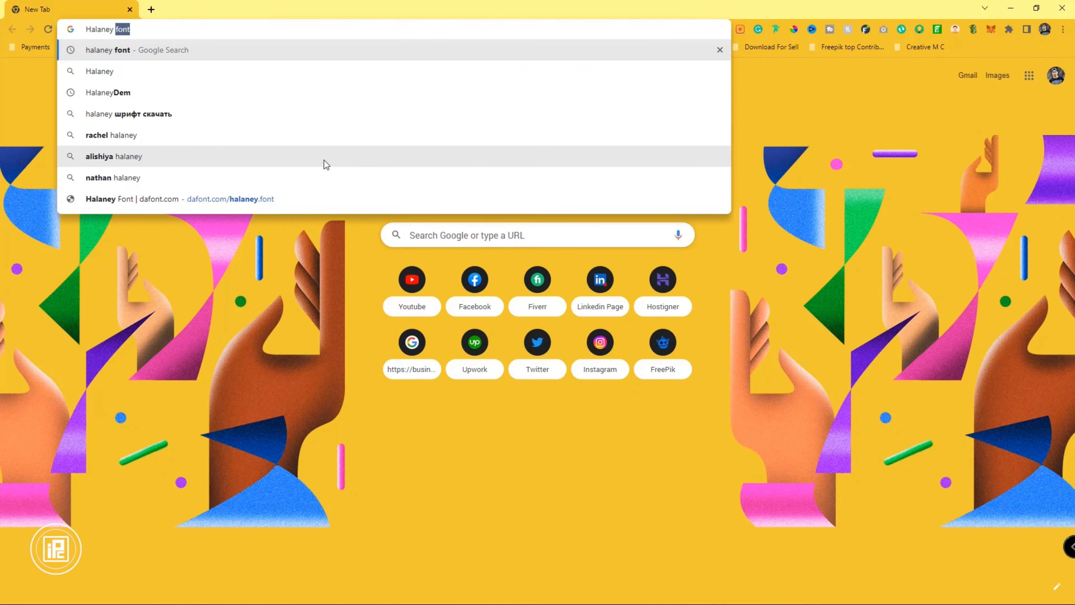
type("D")
key("Down")
key("Return")
left_click(199, 182)
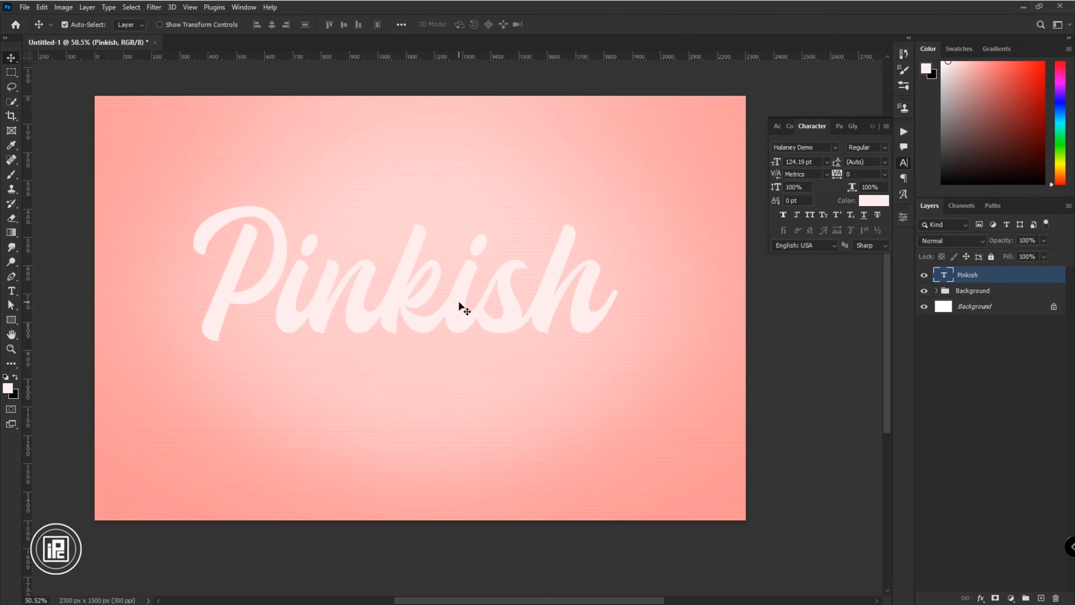
Step: Duplicate the Pinkish text below the original, empty the copy and set its font to Analog Script PERSONAL USE
left_click_drag(471, 320, 469, 423, "alt")
double_click(468, 414)
key("BackSpace")
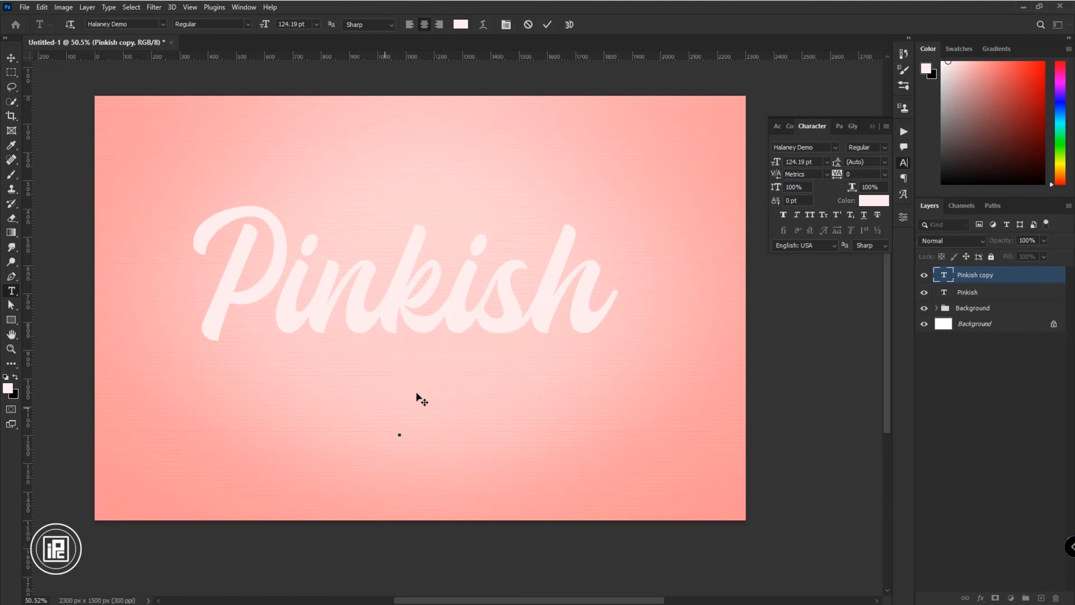
left_click(836, 149)
type("anal")
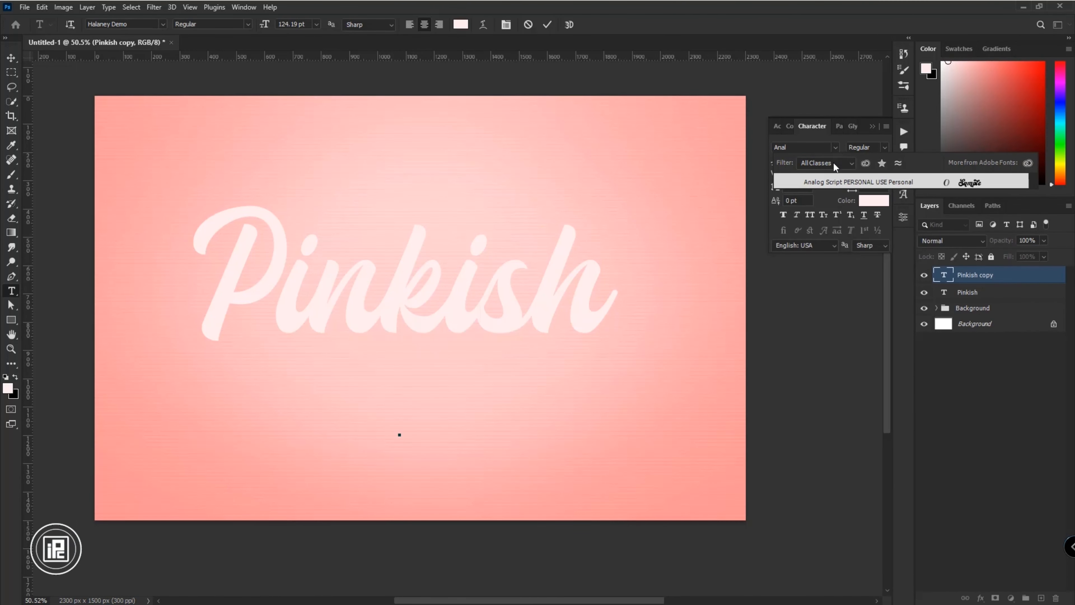
left_click(817, 181)
Step: Try the underline glyphs of Analog Script in the emptied text copy and insert the long swash with curled ends
left_click(903, 194)
left_click(244, 7)
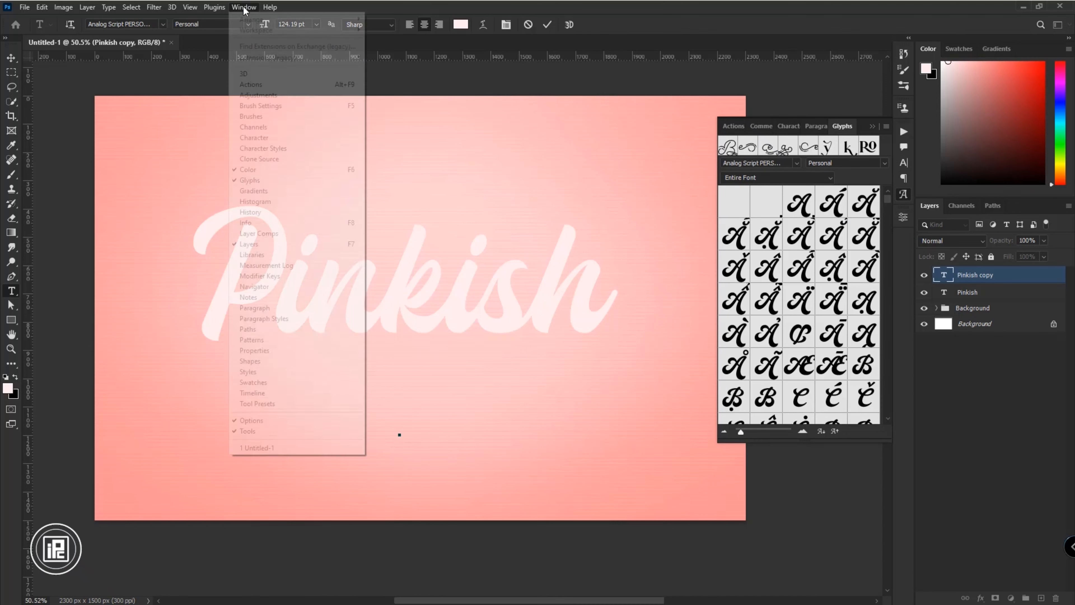
left_click_drag(885, 208, 879, 365)
double_click(856, 257)
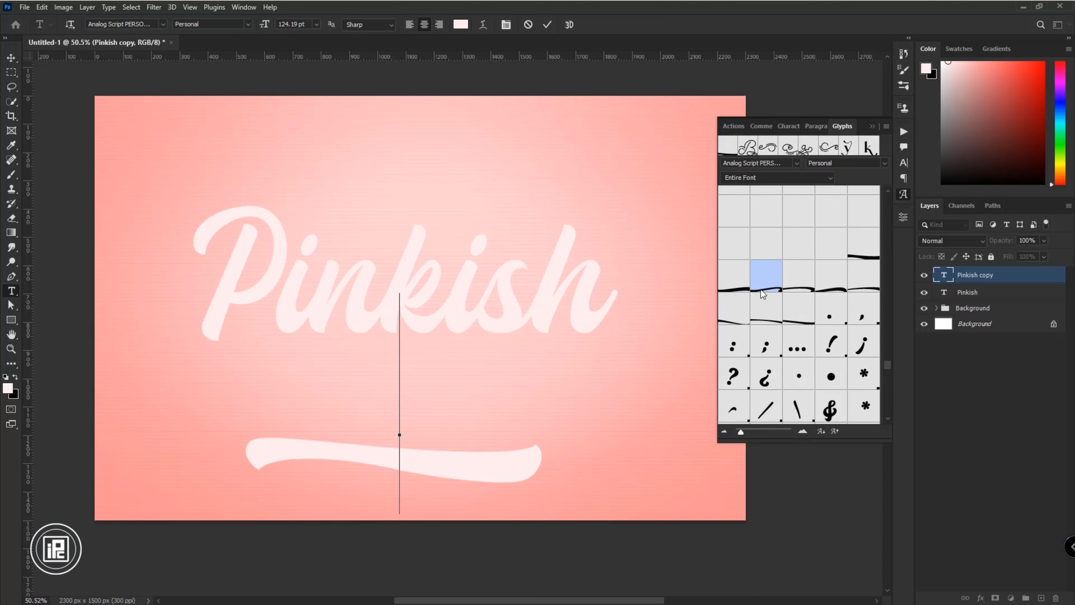
double_click(760, 288)
double_click(729, 285)
double_click(803, 286)
double_click(829, 287)
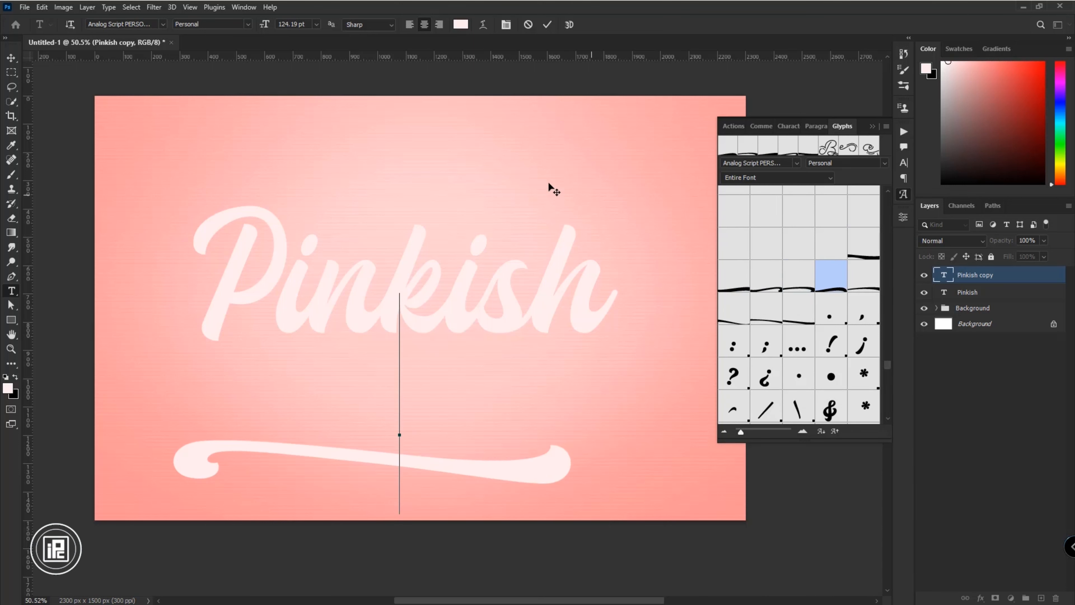
Step: Move the swash directly beneath the word and enlarge the Pinkish text to span wider above it
left_click(11, 58)
left_click_drag(543, 472, 598, 379)
left_click(585, 314)
key("ctrl+t")
left_click_drag(618, 303, 664, 303)
left_click(595, 26)
Step: Convert the Pinkish word and its swash layers together into one smart object and close the Glyphs panel
left_click(990, 274, "ctrl")
right_click(977, 292)
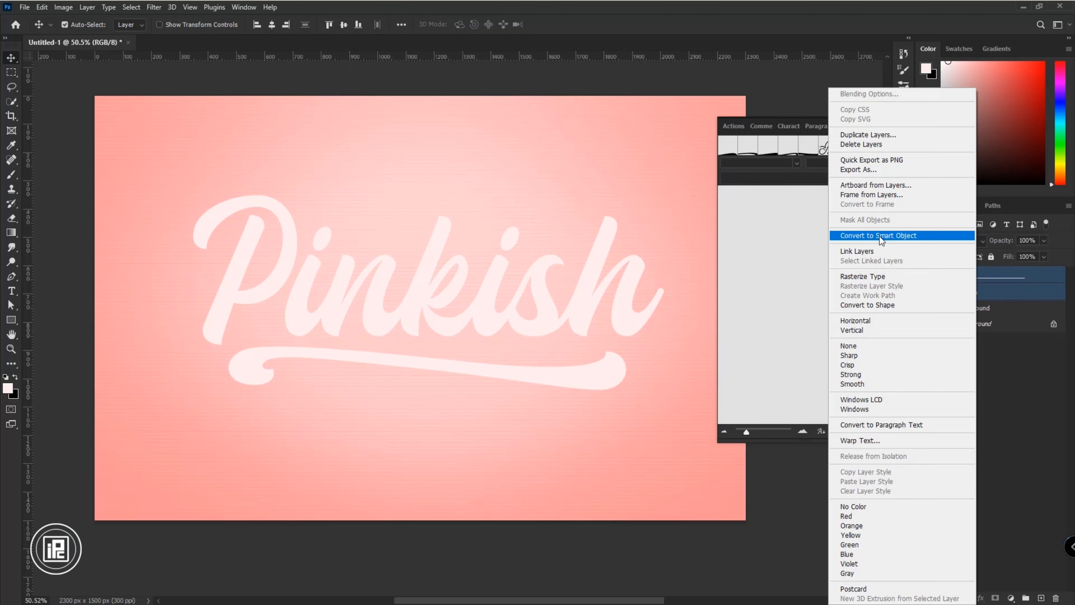
left_click(880, 236)
left_click(872, 126)
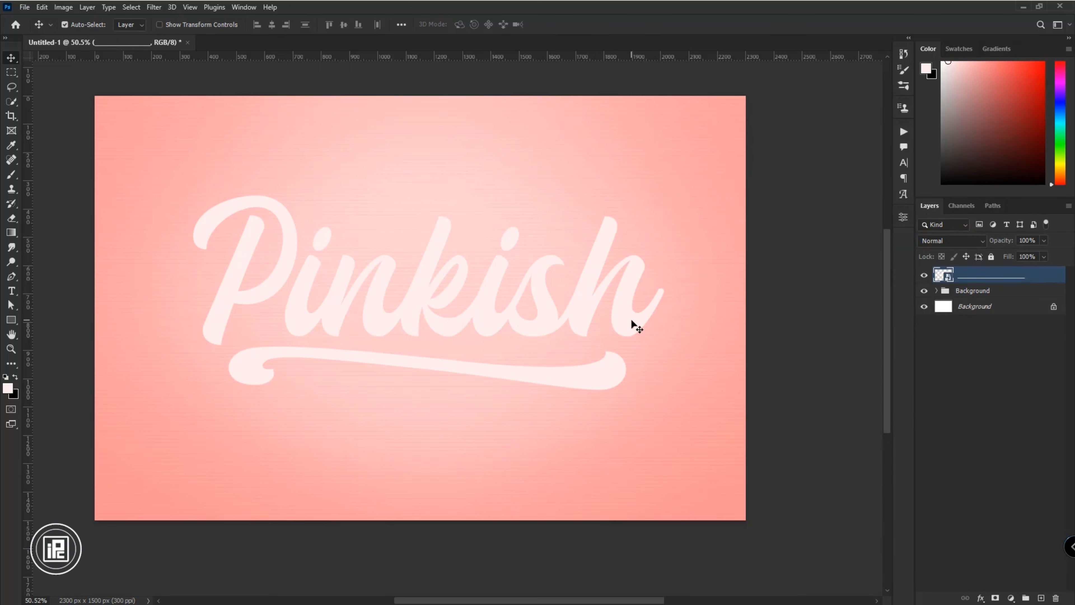
left_click_drag(630, 318, 627, 326)
Step: Rename the combined smart object "Text Effect" and duplicate it
double_click(981, 283)
type("Text Effect")
key("Return")
key("ctrl+j")
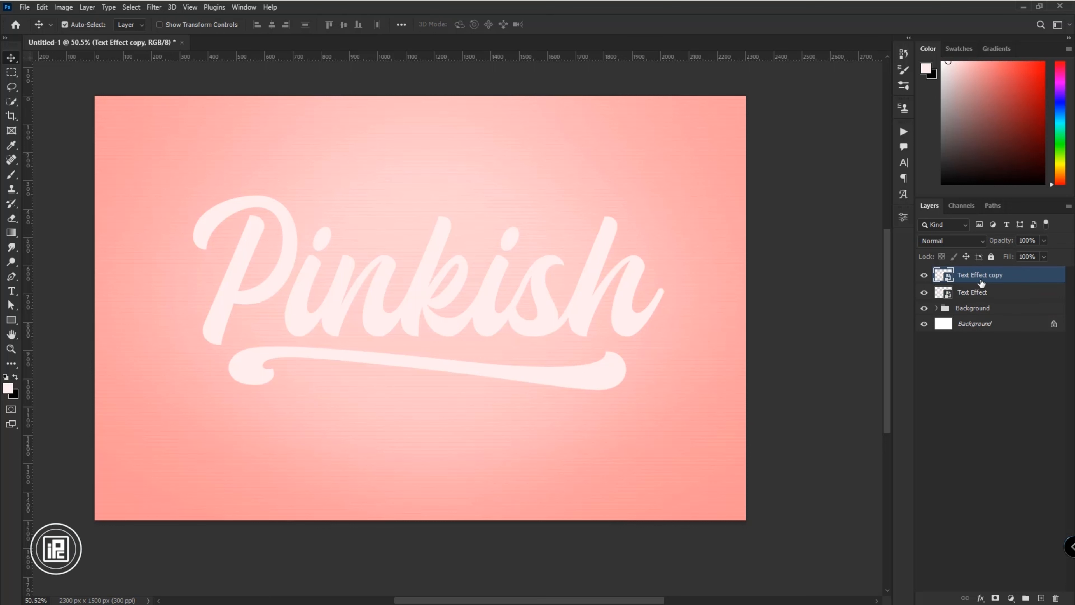
Step: Add a Stroke Emboss, Chisel Hard bevel to the upper copy: depth 209%, direction Down, size 5 px, soften 8 px, angle 45°, altitude 30°
left_click(981, 599)
left_click(991, 491)
left_click(449, 105)
left_click(628, 123)
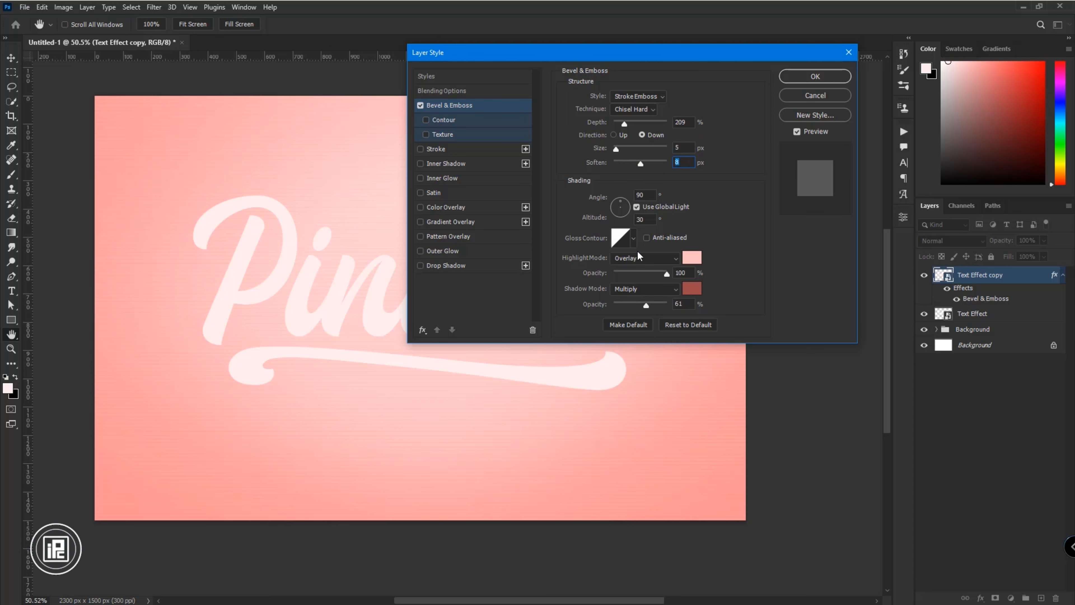
key("BackSpace")
left_click_drag(626, 56, 783, 64)
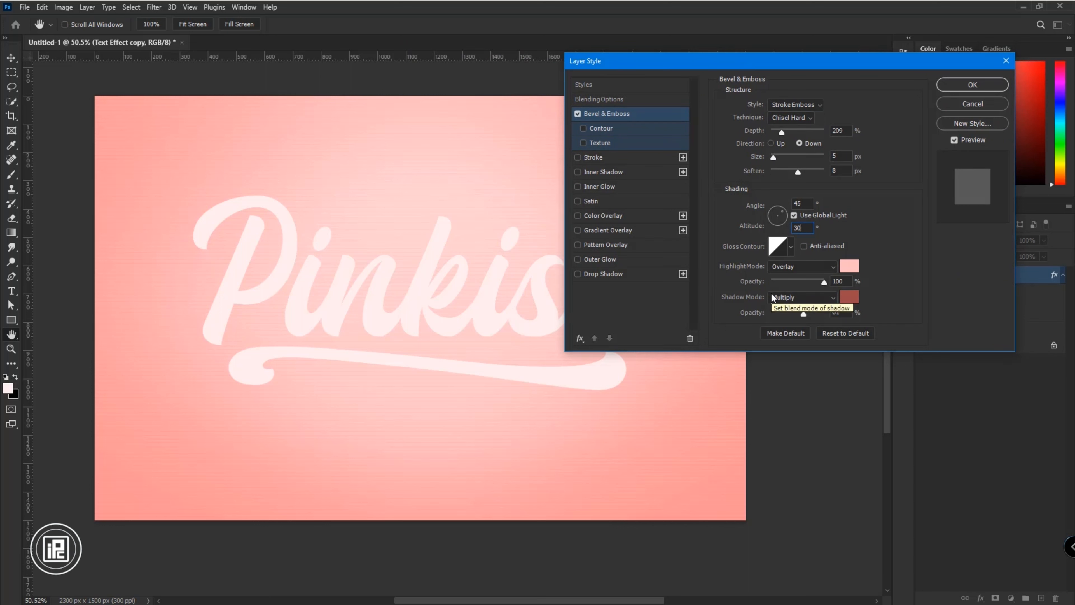
Step: Set the bevel's highlight to Screen with colour ffffff at 90% opacity, and its shadow colour to f1575f
left_click(801, 265)
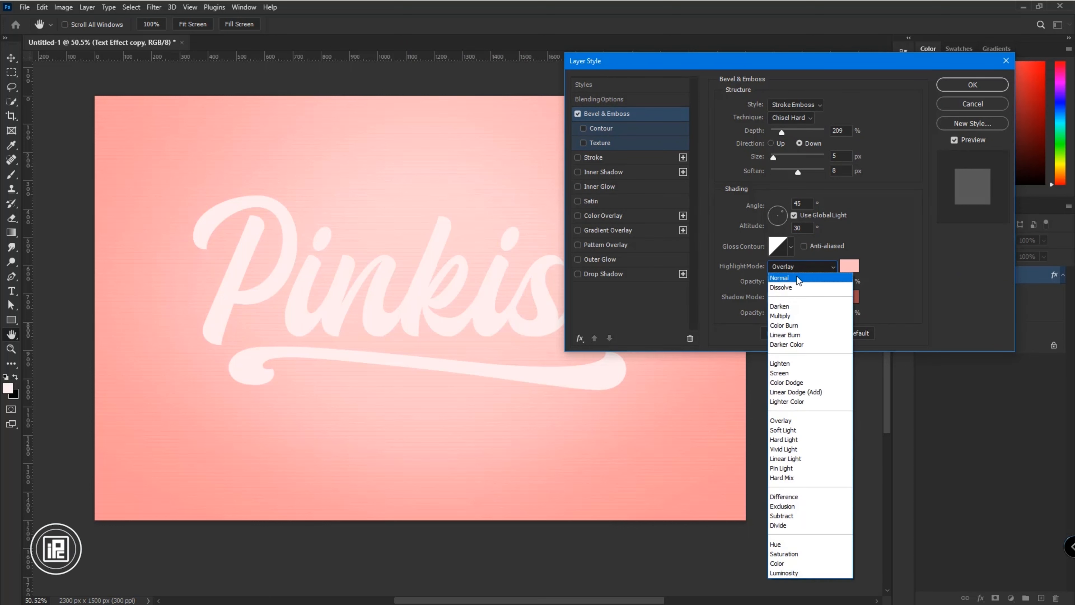
left_click(796, 391)
left_click(849, 266)
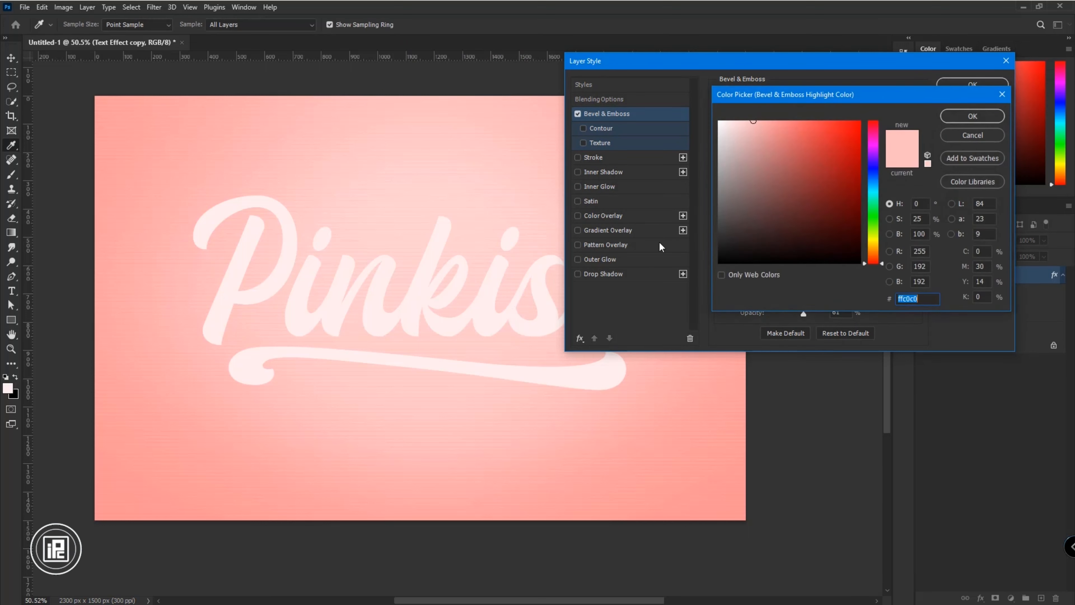
type("ffffff")
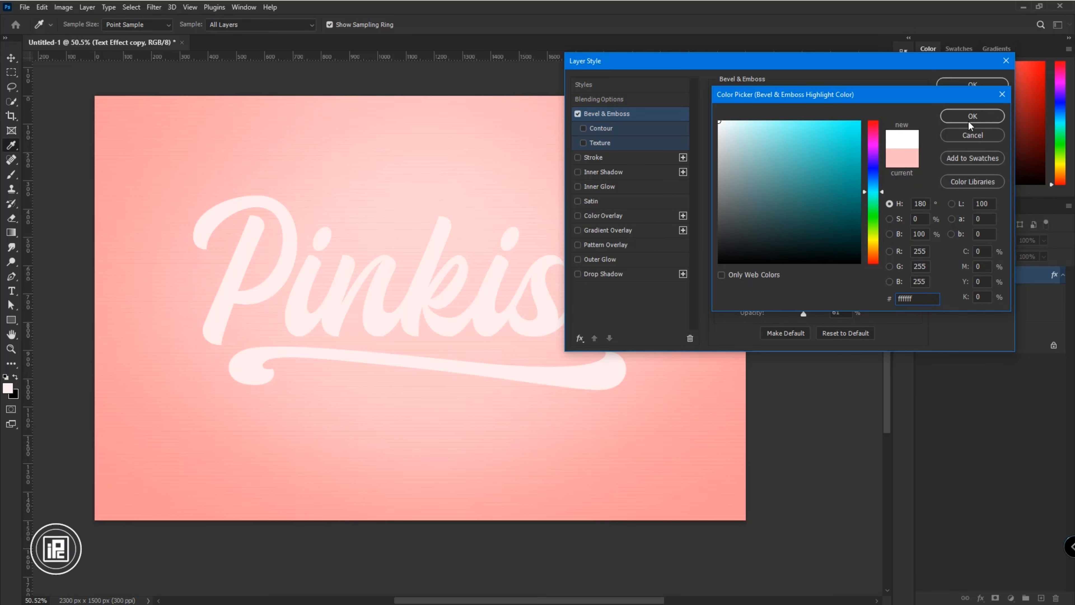
left_click(972, 116)
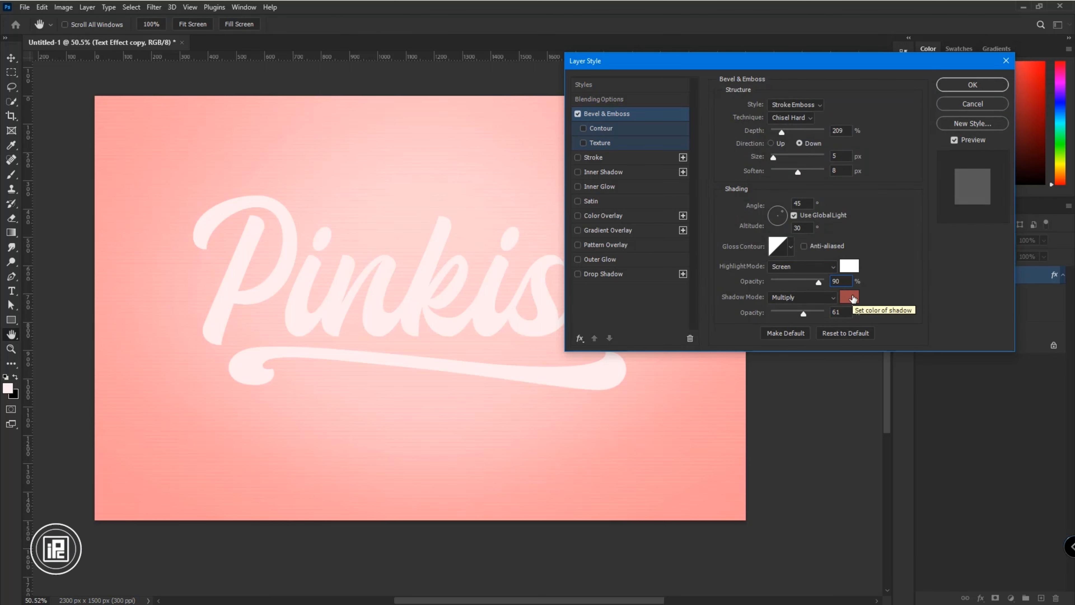
left_click(851, 298)
type("f1575f")
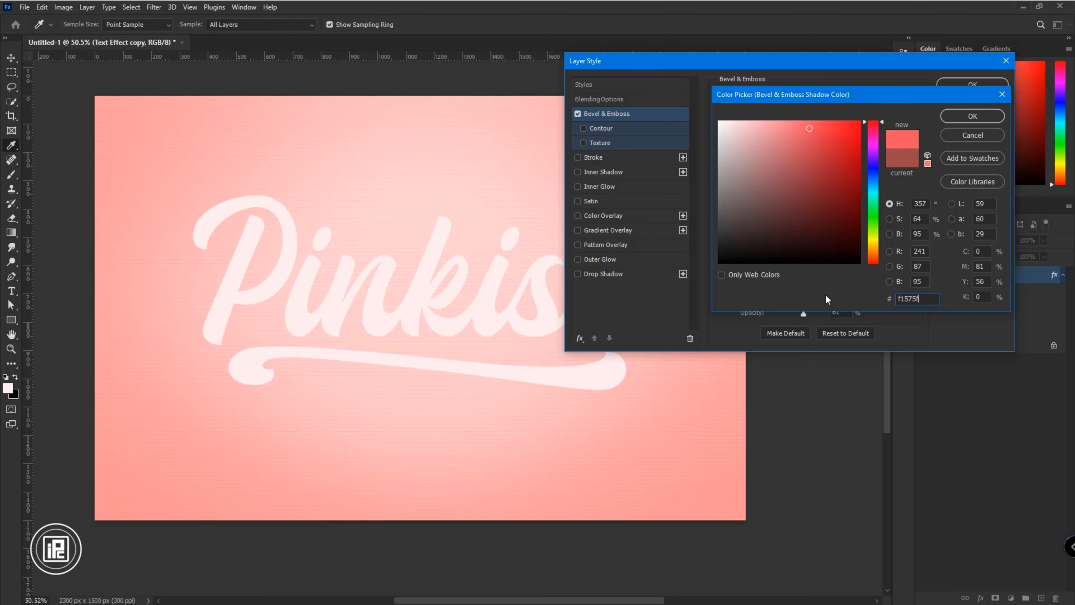
key("Return")
Step: Add a Color Overlay of f7e5e5 to the same copy and apply the layer style
left_click(603, 215)
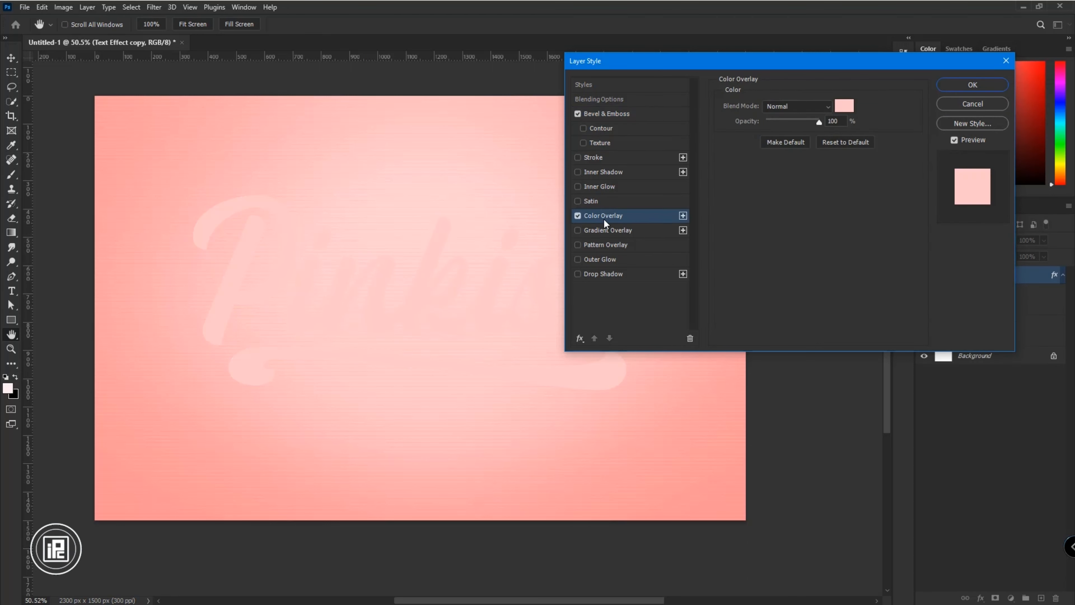
left_click(846, 104)
type("f7")
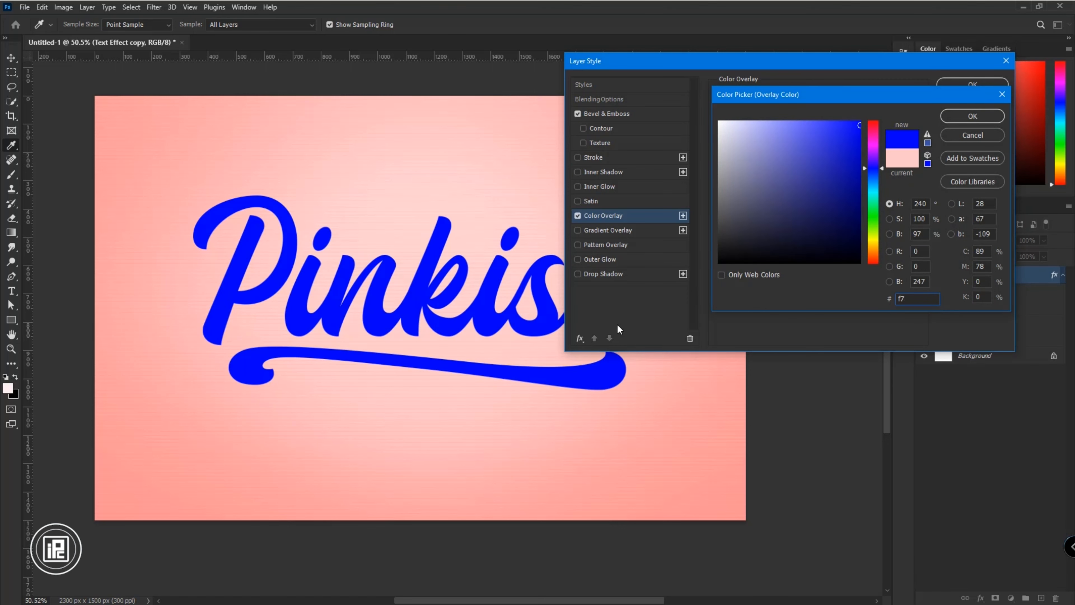
type("35e")
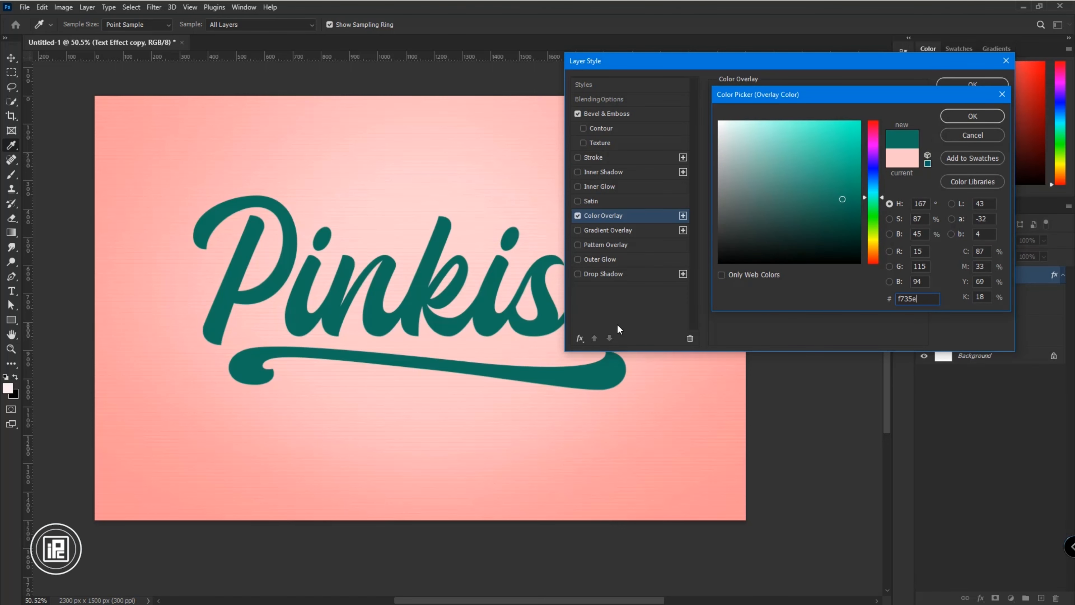
type("5")
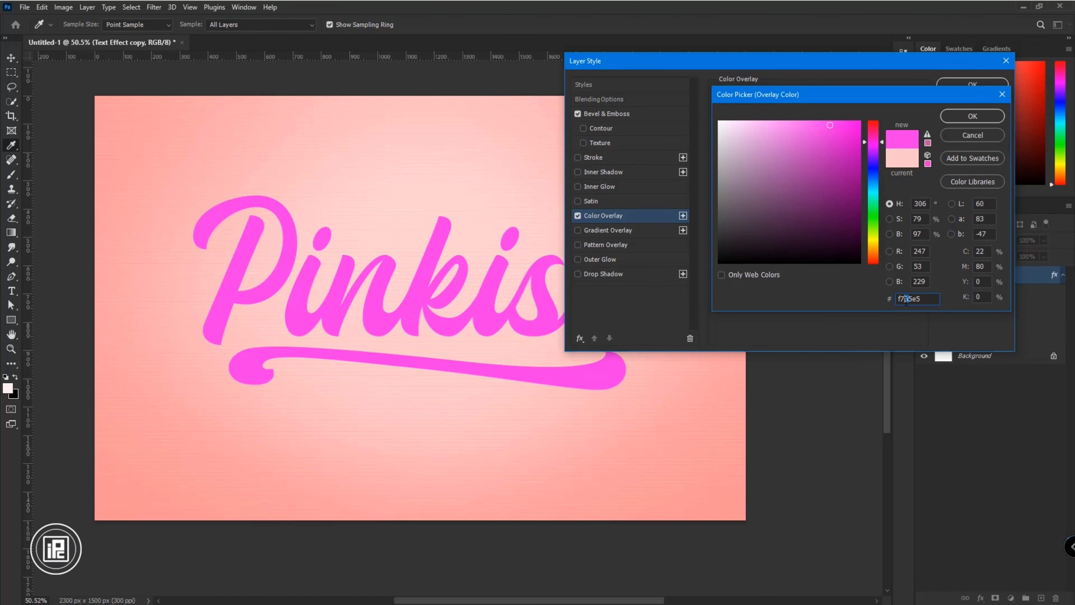
type("e")
left_click(981, 116)
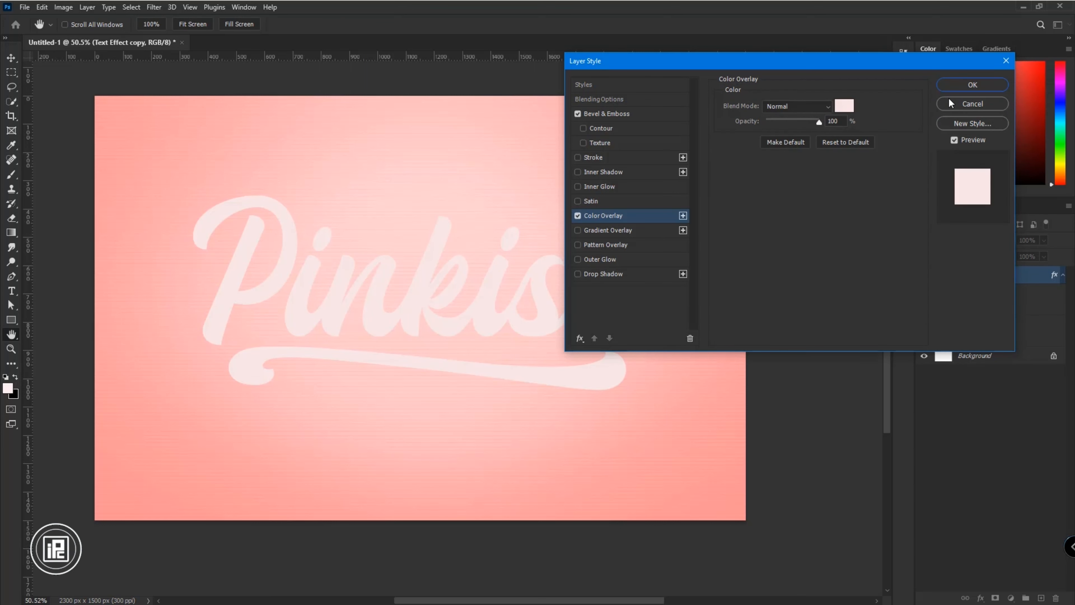
left_click(967, 86)
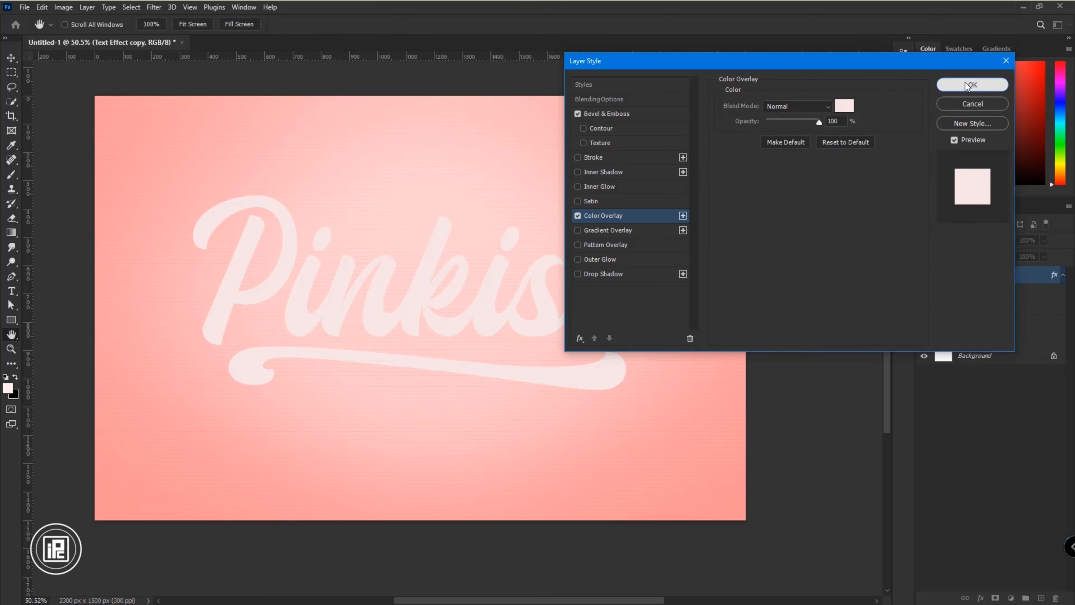
Step: Duplicate the Text Effect layer beneath the styled copy, hide the duplicate and select the original below it
left_click(1023, 324)
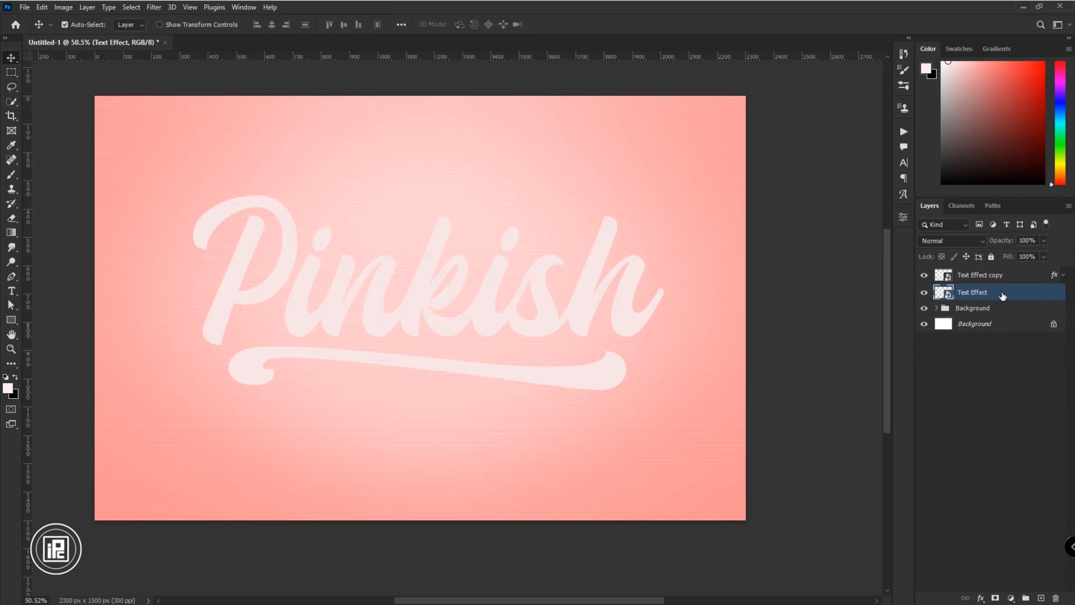
key("ctrl+j")
key("ctrl+z")
left_click(923, 292)
left_click_drag(1015, 294, 1041, 598)
left_click(999, 311)
left_click(923, 309)
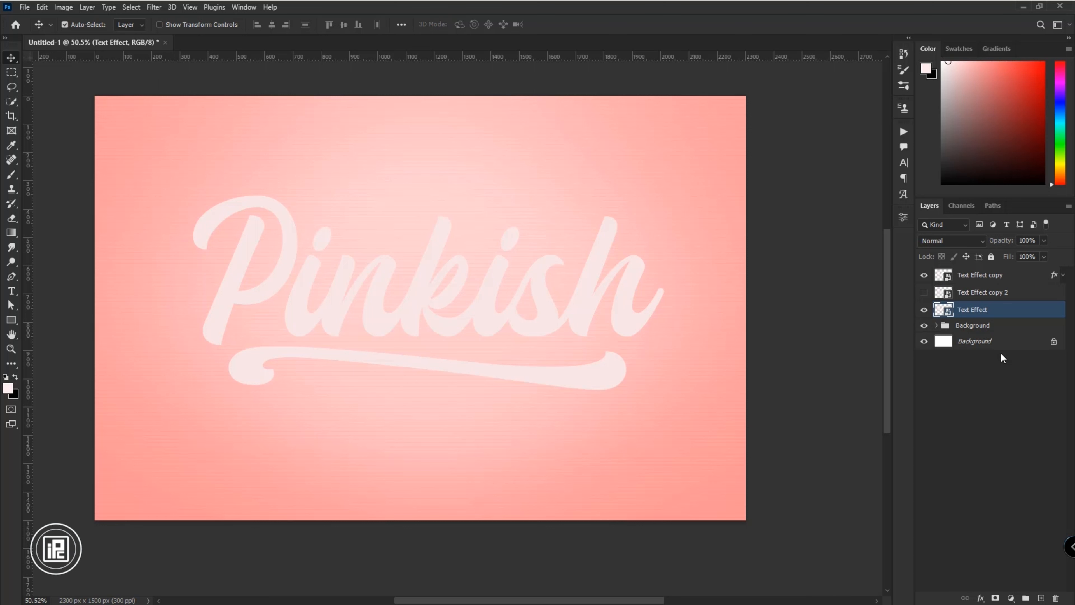
Step: Give the original Text Effect layer a salmon-pink Color Overlay and collapse its effects list
double_click(1010, 310)
left_click(602, 215)
left_click(838, 109)
type("f")
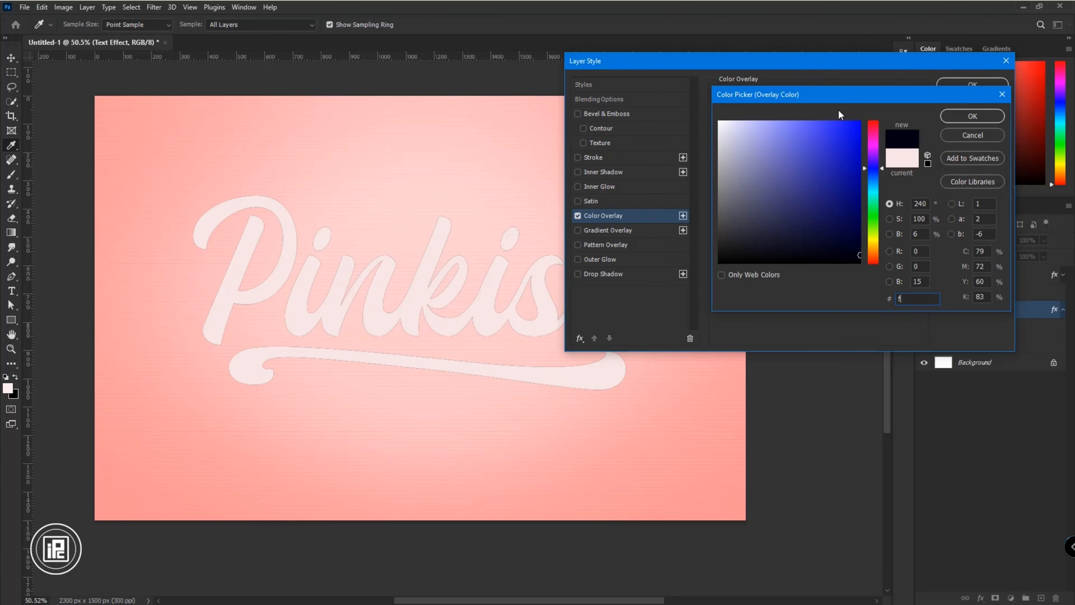
type("589")
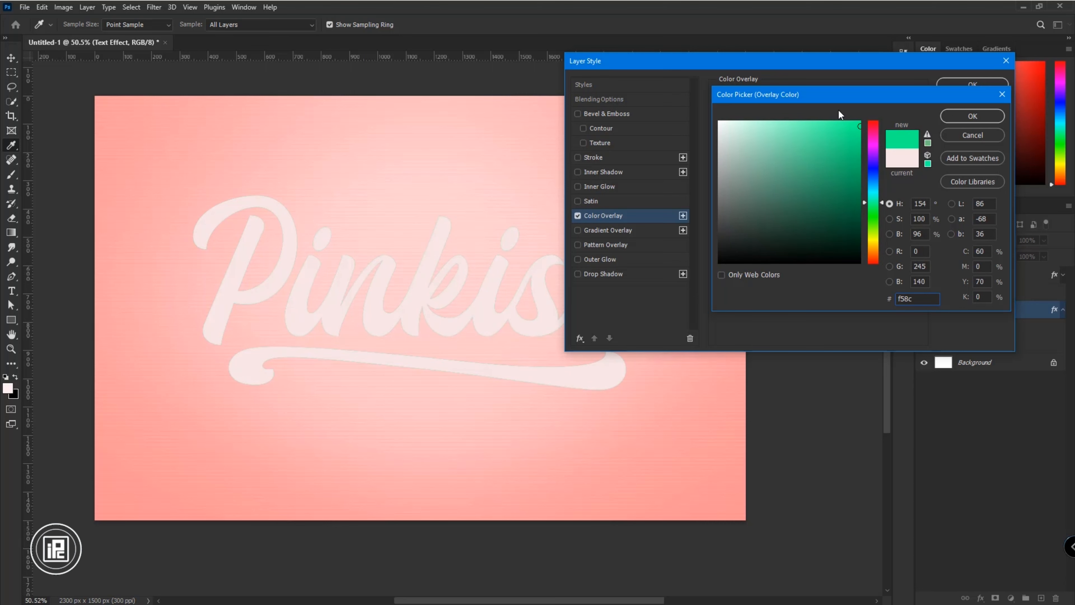
type("f5d5d5")
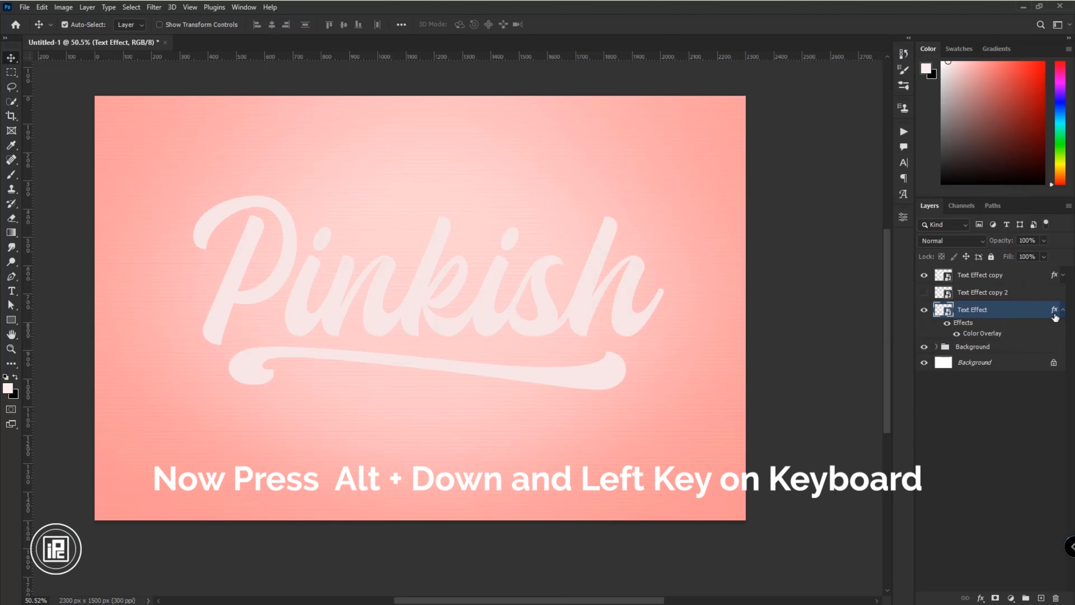
left_click(1063, 310)
Step: Build the text's depth by duplicating the salmon-pink layer 23 times, nudging the copies alternately down and left
key("alt+Down")
key("alt+Left")
key("alt+Down")
key("alt+Left")
key("alt+Down")
key("alt+Left")
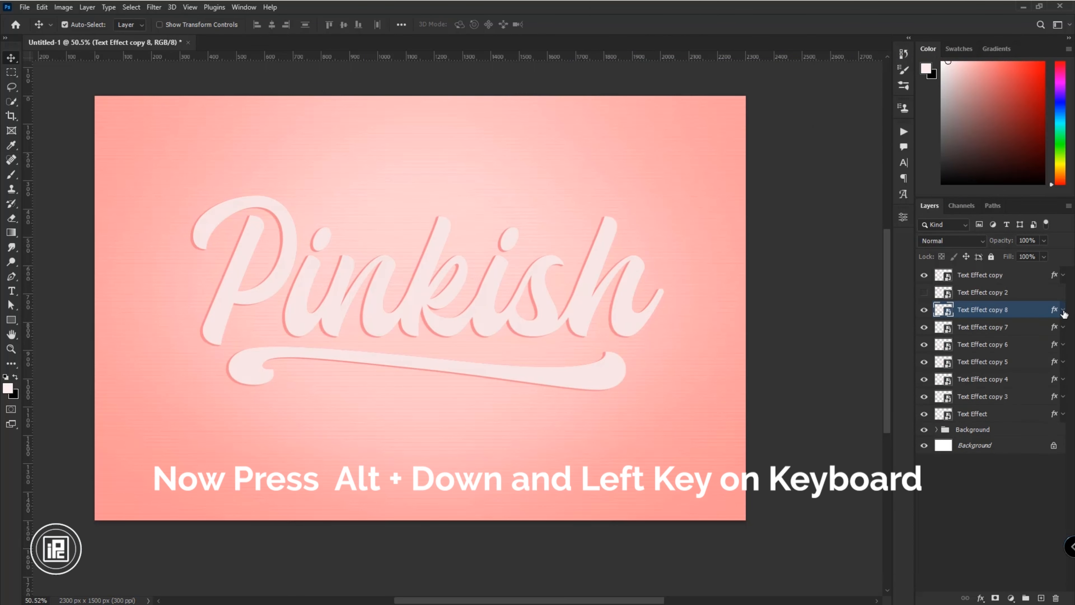
key("alt+Down")
key("alt+Left")
key("alt+Down")
key("alt+Left")
key("alt+Down")
key("alt+Left")
key("alt+Down")
key("alt+Left")
key("alt+Down")
key("alt+Left")
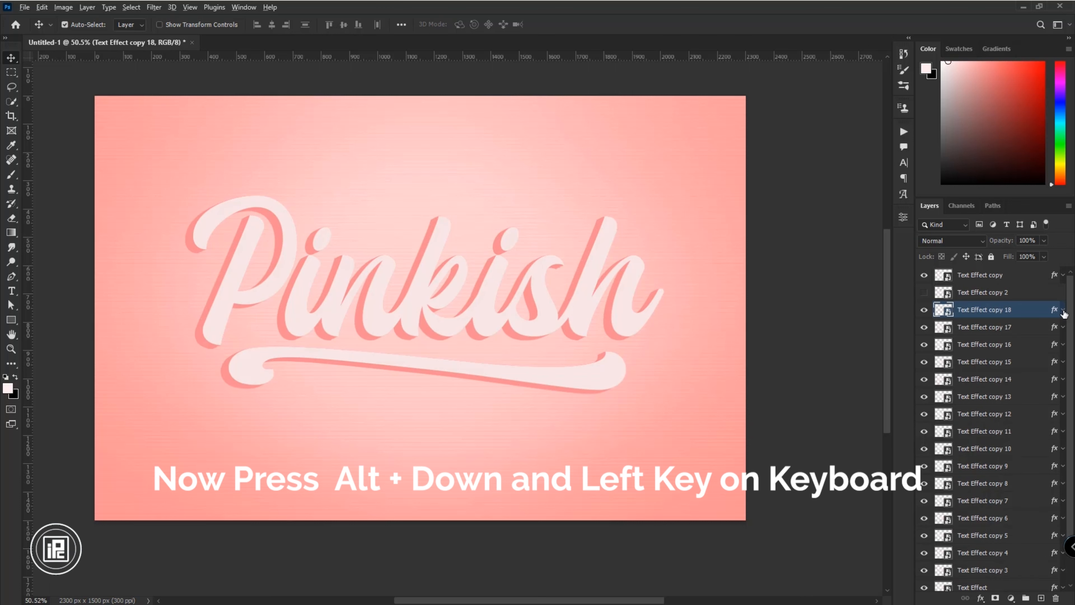
key("alt+Down")
key("alt+Left")
key("alt+Down")
key("alt+Left")
key("alt+Down")
key("alt+Left")
key("alt+Down")
Step: Reverse the stacking order of Text Effect copies 3 to 18, so higher-numbered copies sit lower, above the original layer
scroll(1024, 402, "down", 5)
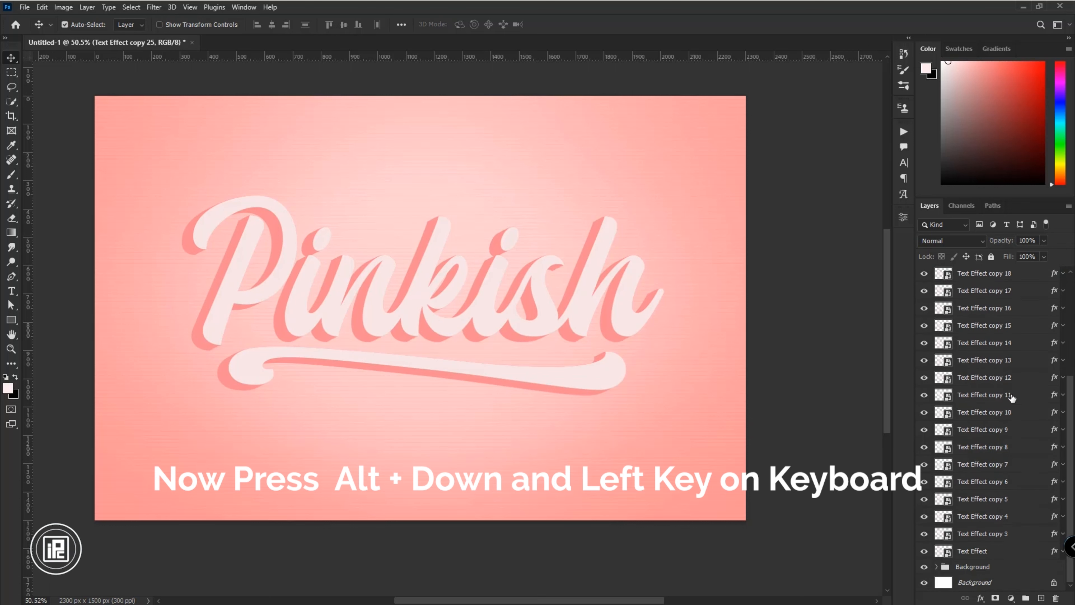
left_click(1007, 535)
left_click_drag(1005, 484, 1013, 542)
left_click_drag(1008, 452, 1015, 542)
left_click_drag(1008, 432, 1014, 544)
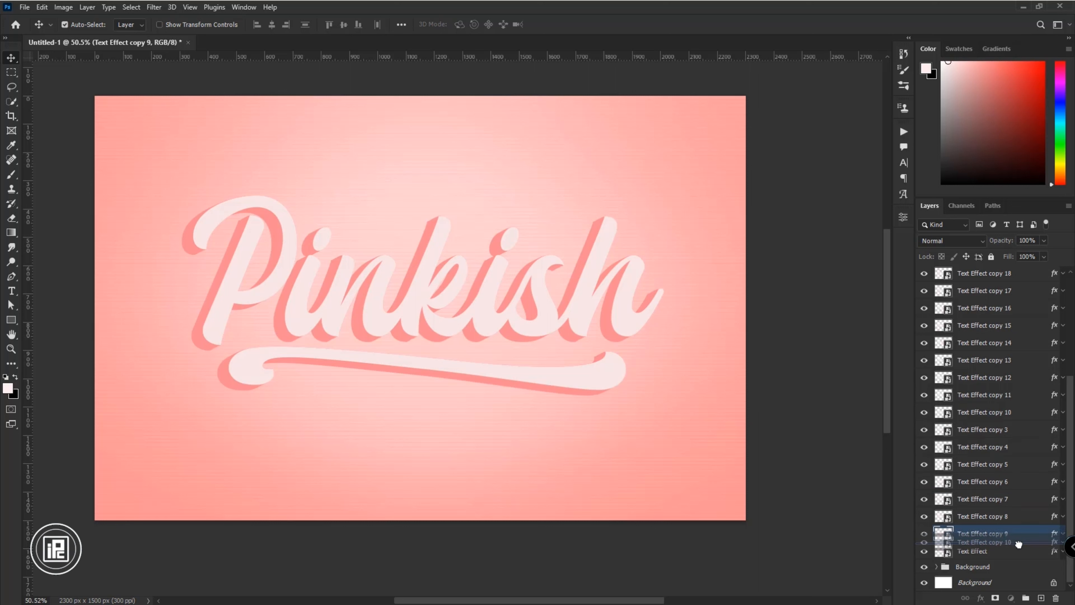
left_click_drag(1010, 413, 1015, 543)
left_click_drag(1007, 377, 1015, 544)
left_click_drag(1007, 359, 1014, 539)
left_click_drag(1009, 329, 1004, 540)
left_click_drag(1006, 296, 1007, 573)
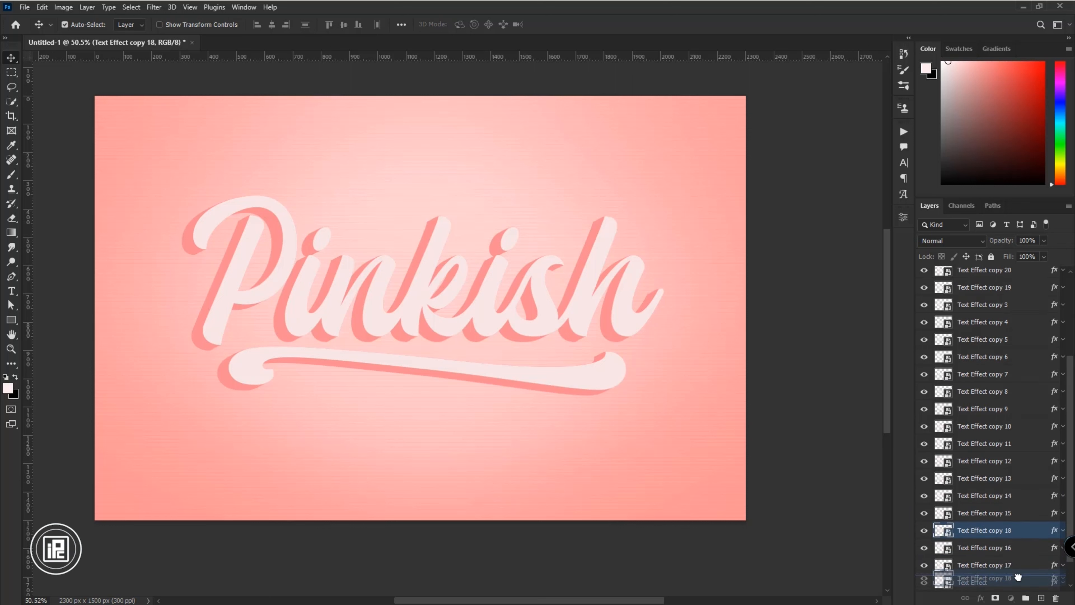
Step: Move Text Effect copies 19 to 25 below copy 18 in ascending order, with copy 25 directly above the original
scroll(1006, 466, "up", 5)
left_click(986, 414)
left_click(988, 312, "shift")
scroll(1000, 430, "down", 3)
left_click_drag(1001, 327, 999, 558)
scroll(1007, 512, "down", 3)
left_click(998, 534)
left_click_drag(1006, 519, 1004, 562)
left_click_drag(1006, 483, 1011, 565)
left_click_drag(1005, 447, 994, 558)
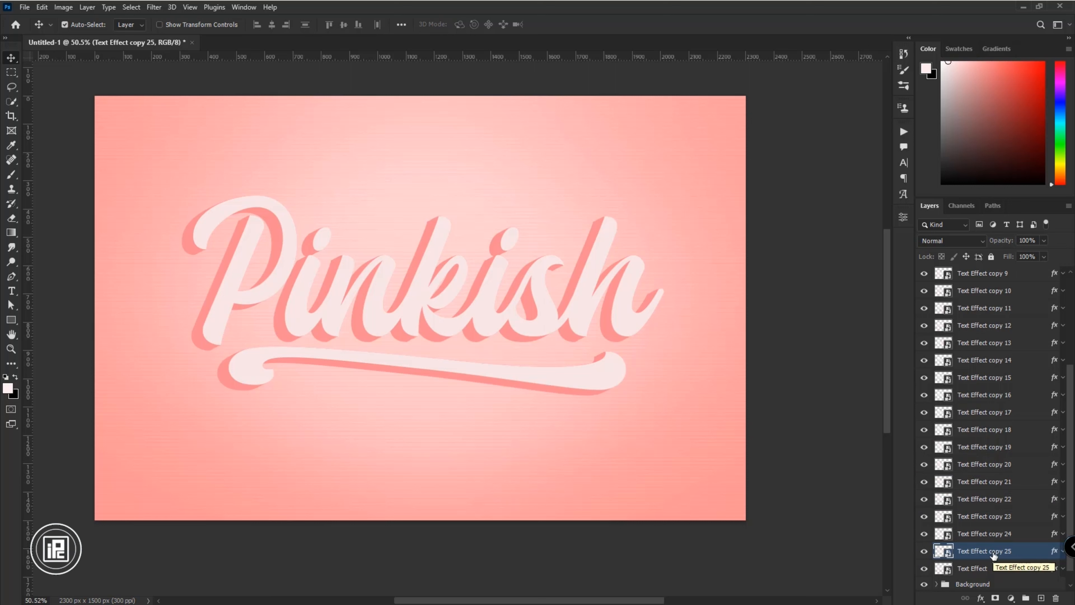
Step: Hide the original Text Effect layer and group copies 3 to 25 under the name "3D Depth"
scroll(994, 542, "down", 1)
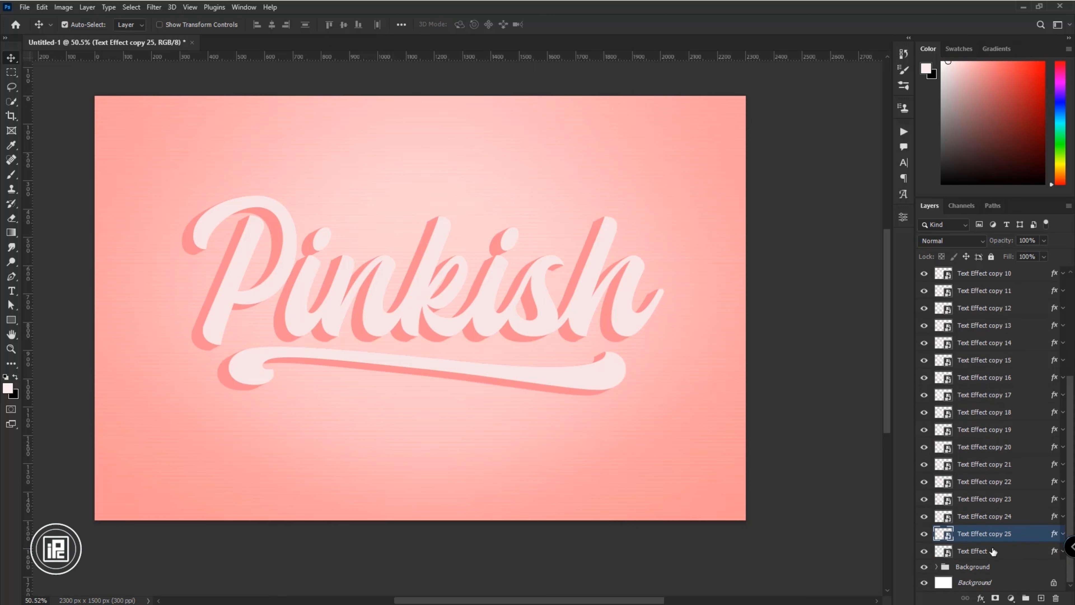
left_click(924, 551)
scroll(1021, 537, "up", 5)
left_click(988, 306, "shift")
key("ctrl+g")
double_click(968, 309)
type("D")
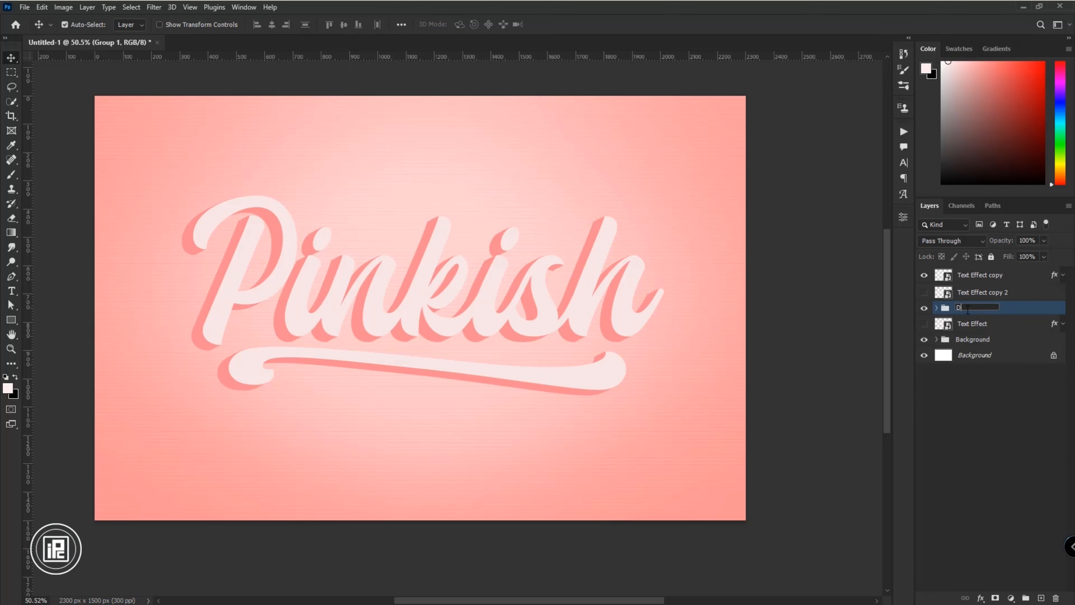
type(" Depth")
key("Return")
Step: Add a Drop Shadow to Text Effect copy 3 in the 3D Depth group with Normal blend mode and colour ffcccc
left_click(937, 308)
left_click(992, 328)
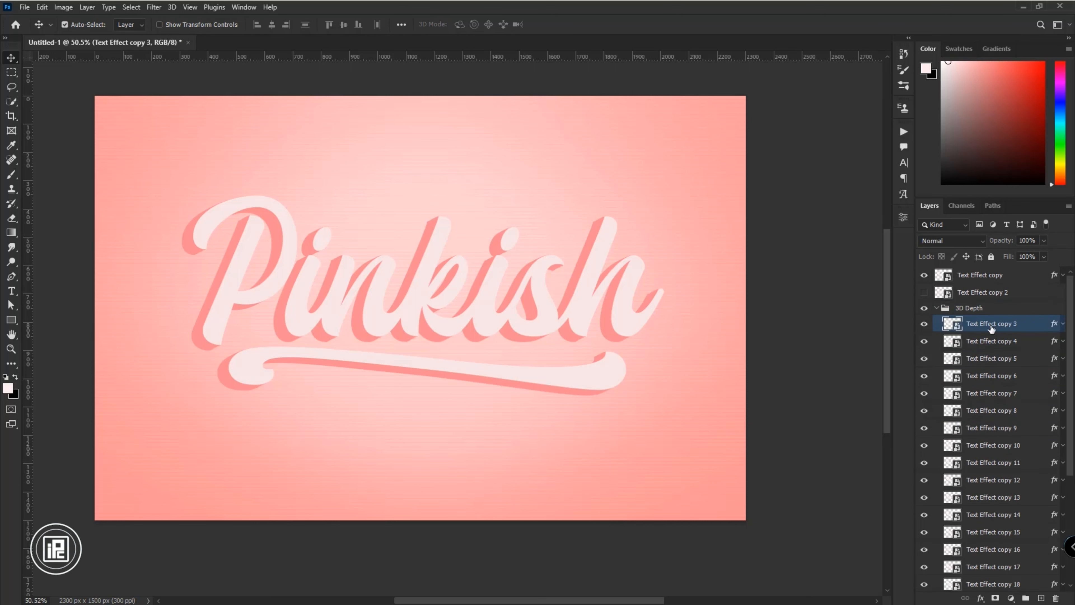
double_click(1031, 329)
left_click(603, 273)
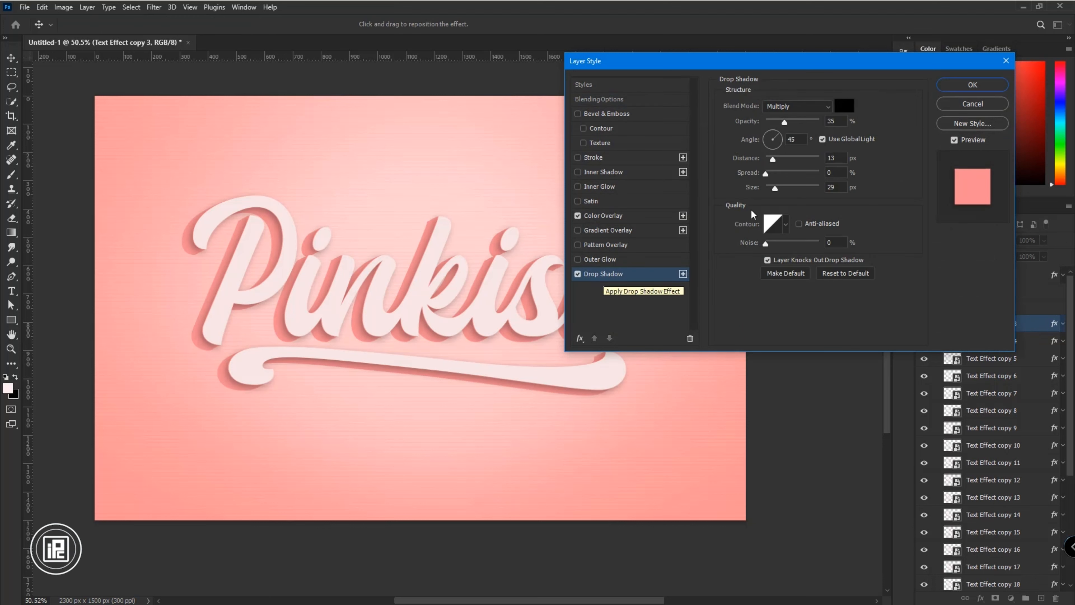
left_click(844, 104)
left_click(788, 174)
left_click_drag(788, 174, 746, 121)
left_click(952, 115)
left_click(799, 106)
left_click(800, 119)
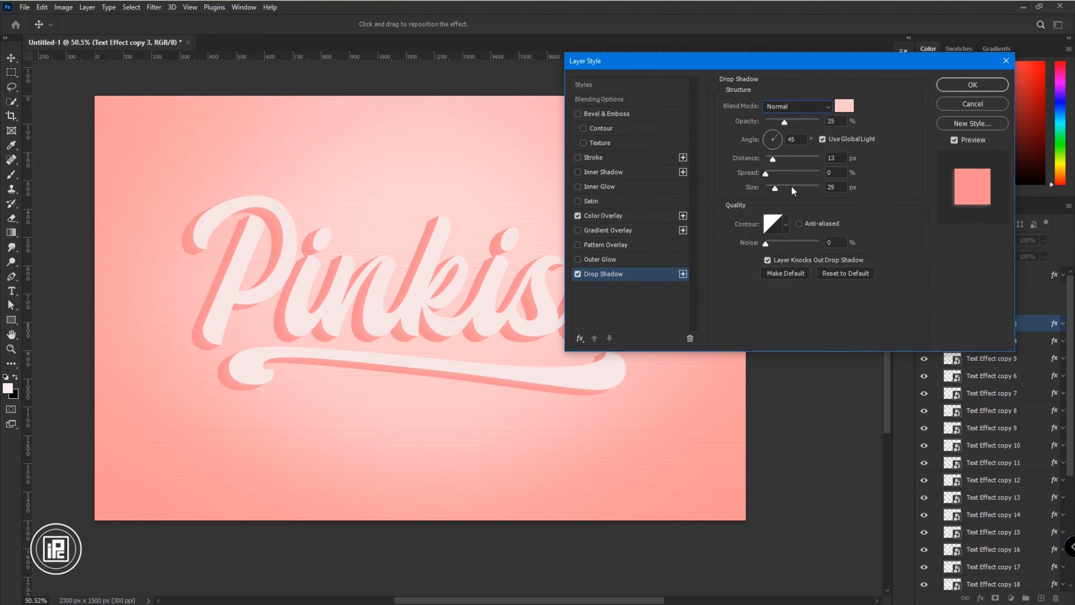
Step: Change the drop shadow's colour to a darker muted red and apply the layer style
left_click(842, 108)
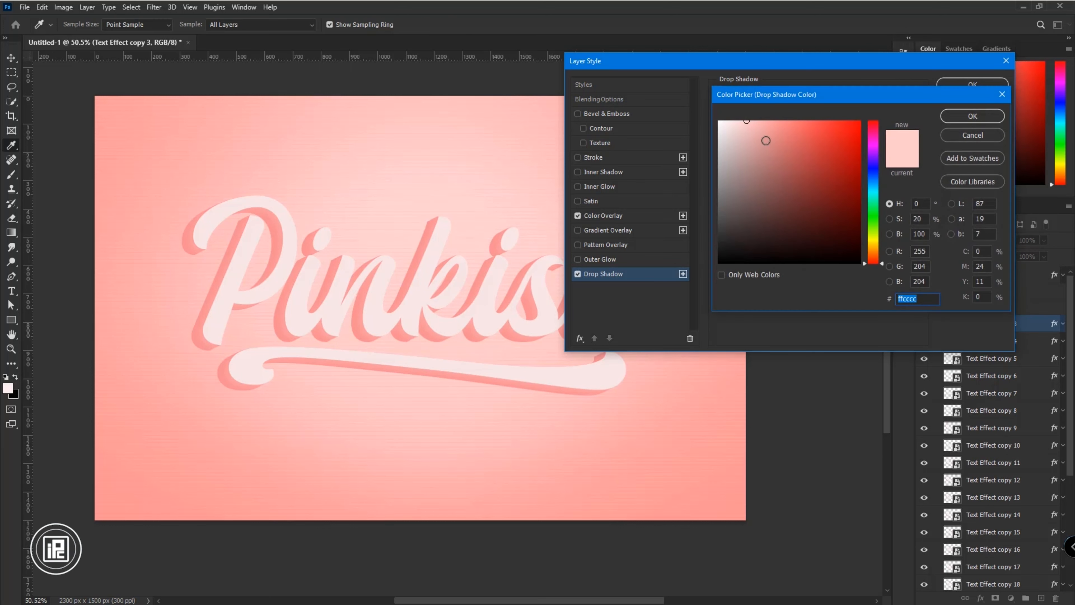
left_click_drag(765, 141, 775, 155)
left_click(959, 116)
left_click(962, 85)
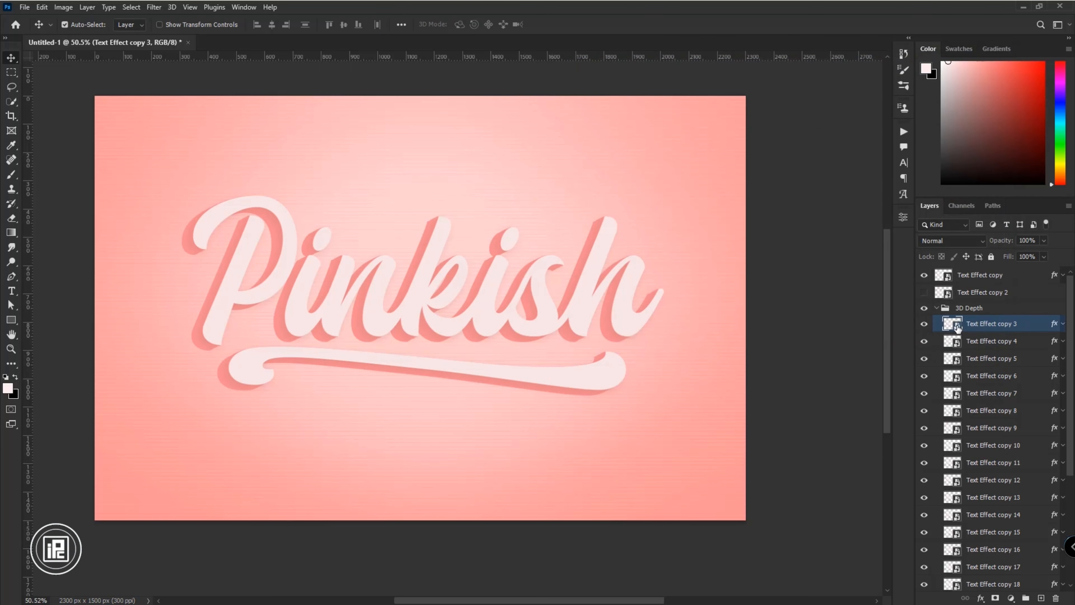
Step: Duplicate the lowest layer of the 3D Depth group and place the duplicate outside it, directly above the hidden Text Effect layer
left_click(936, 307)
left_click(936, 307)
scroll(989, 366, "down", 5)
left_click_drag(981, 534, 987, 550)
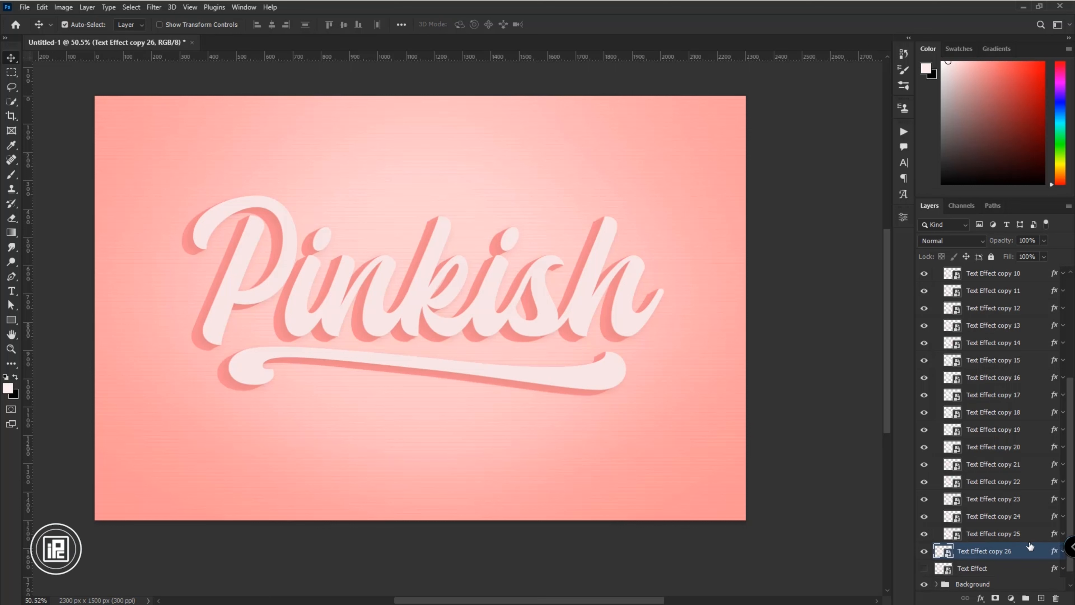
Step: Collapse the 3D Depth group, then replace Text Effect copy 26's Color Overlay with a Multiply Drop Shadow coloured f1575f
scroll(1029, 545, "up", 5)
left_click(936, 308)
double_click(1030, 325)
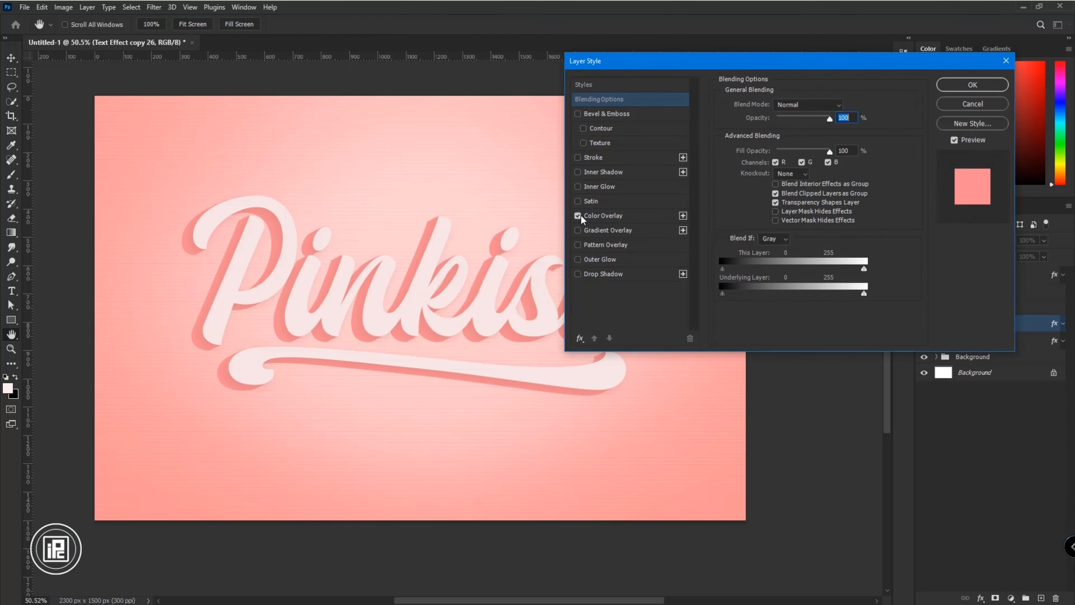
left_click(603, 274)
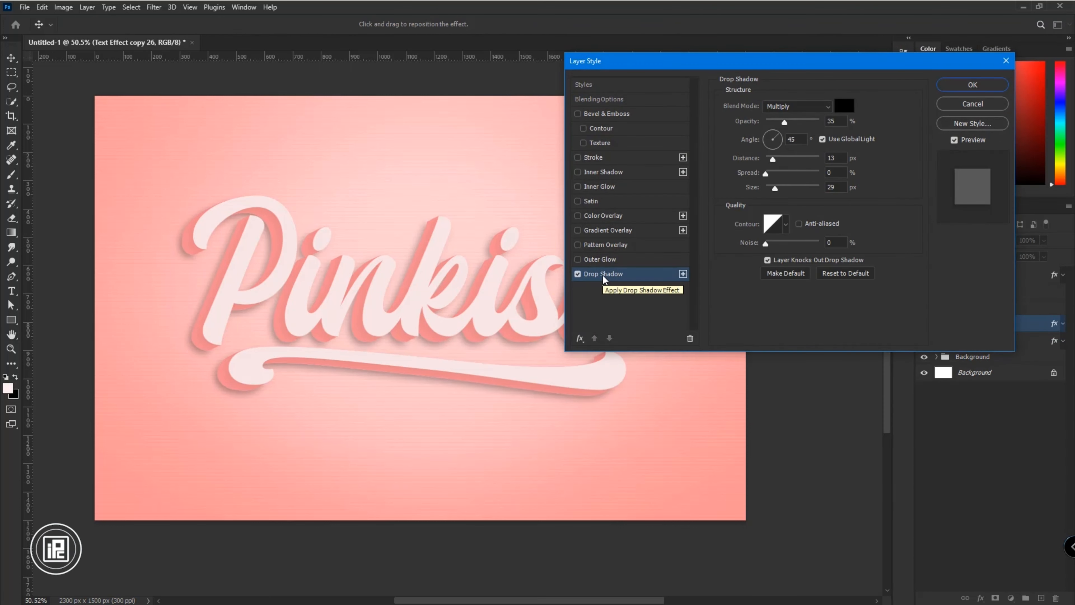
left_click(844, 106)
type("f157")
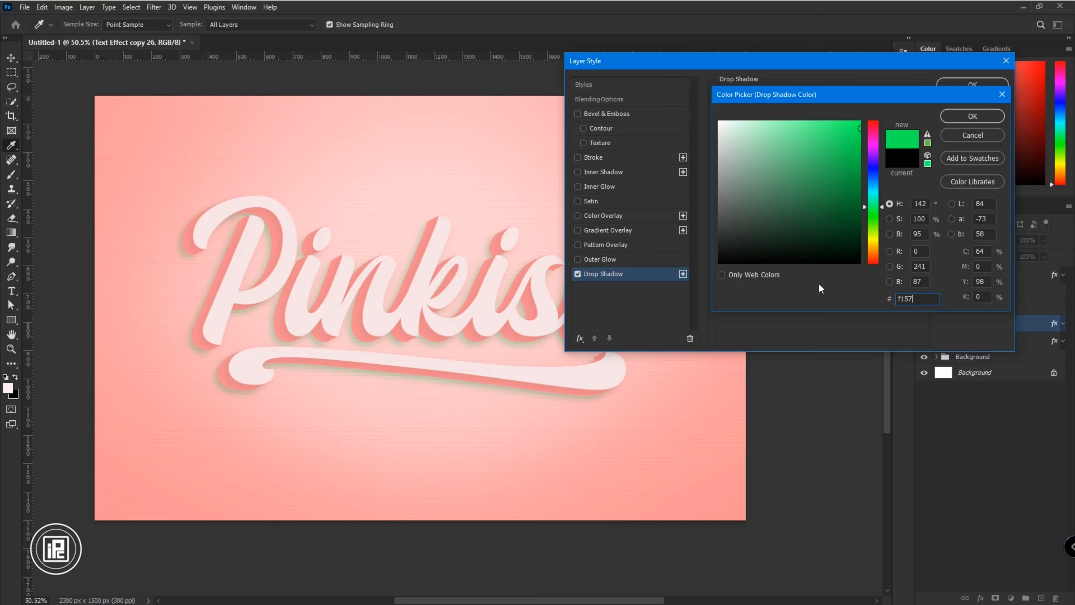
type("57")
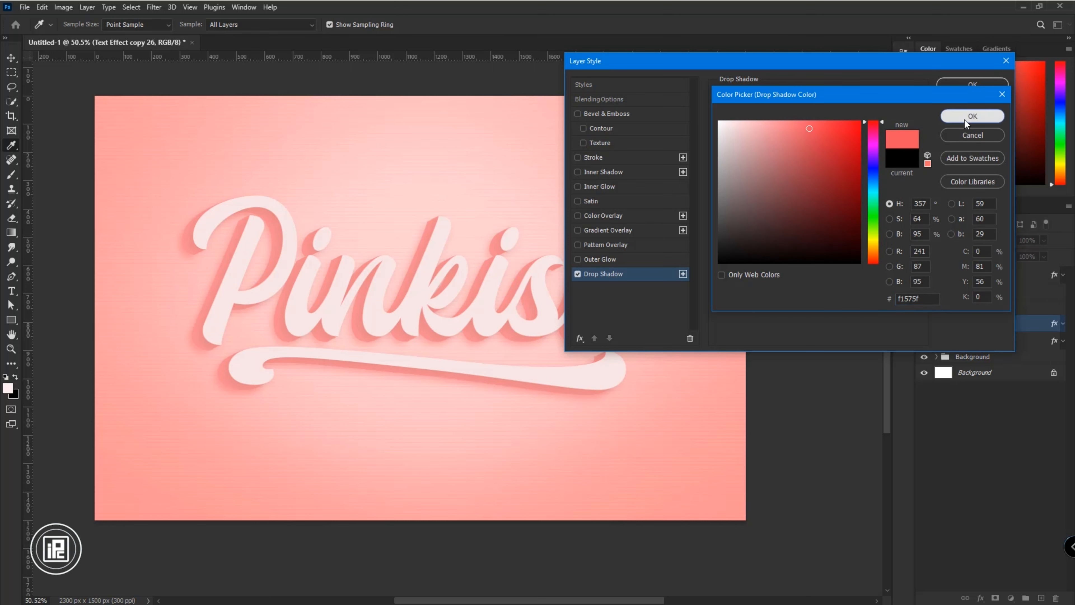
left_click(969, 117)
Step: Set the drop shadow to 20% opacity, 90 px distance and 90 px size, and apply the layer style
left_click_drag(838, 122, 819, 123)
type("20")
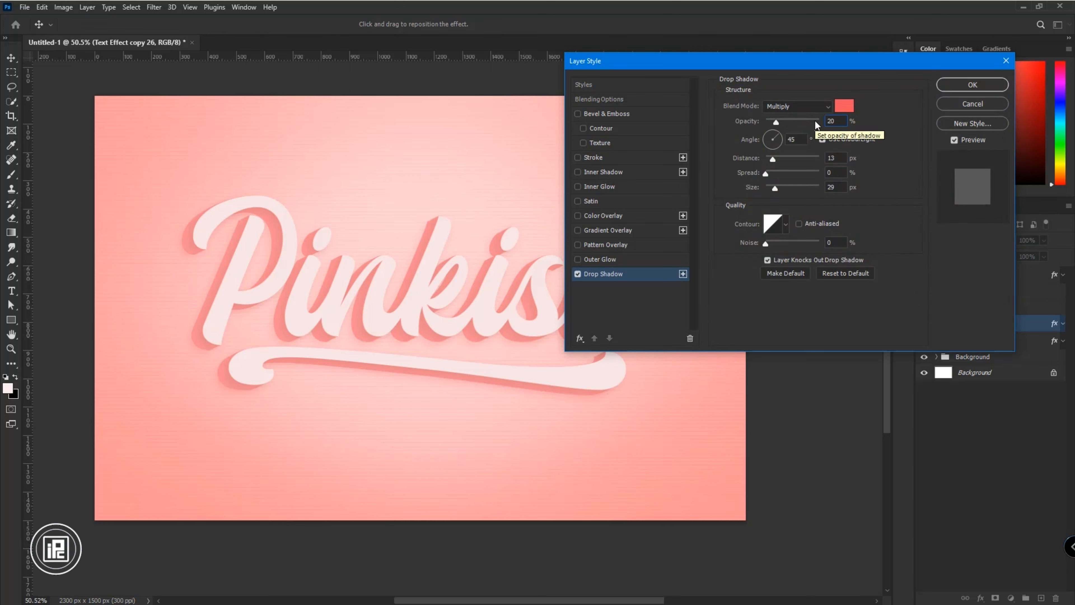
left_click_drag(840, 158, 823, 159)
type("90")
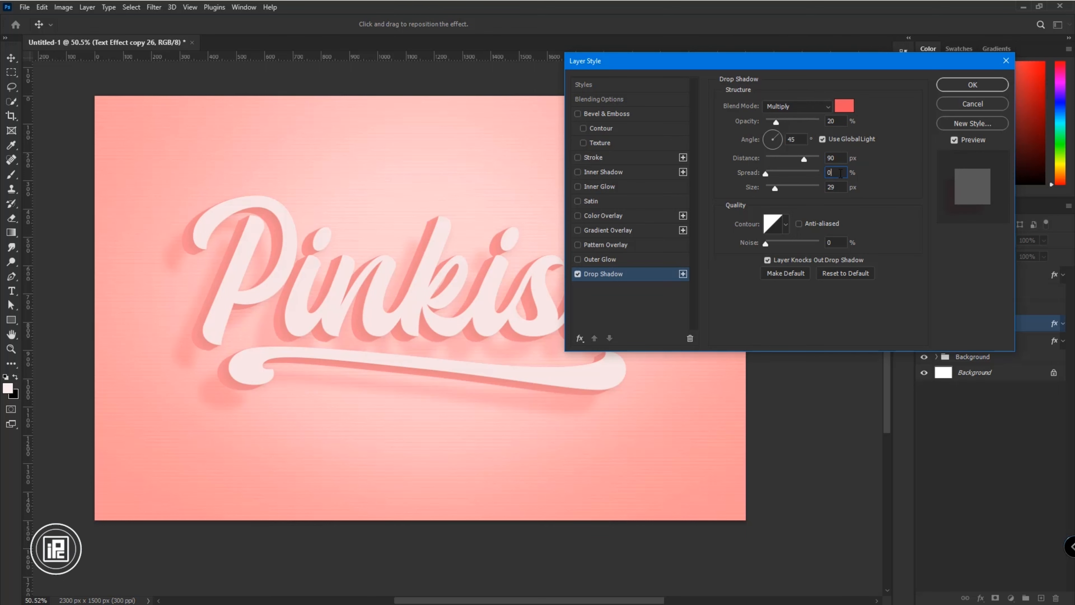
key("Tab")
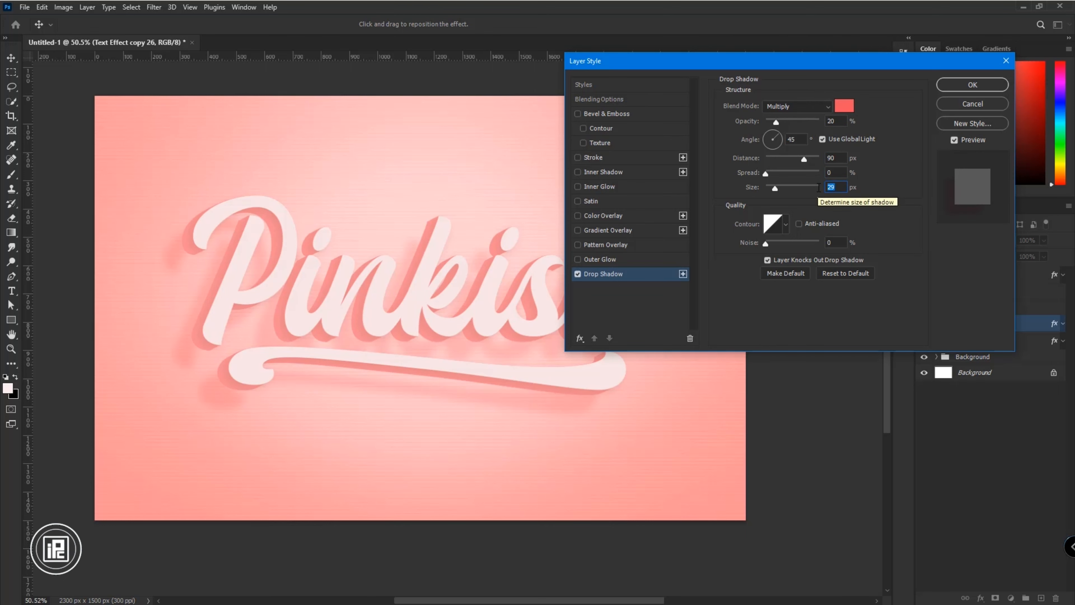
type("90")
left_click(952, 86)
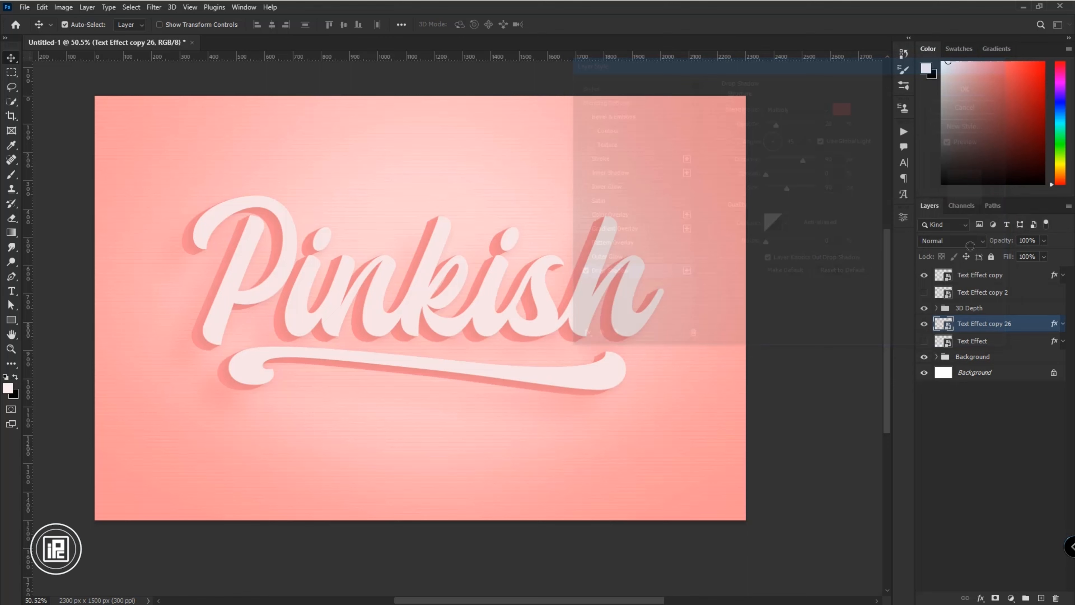
Step: Add a second drop shadow to Text Effect copy 26 with 25% opacity, 70 px distance and 80 px size
double_click(1027, 326)
left_click(683, 274)
left_click(639, 292)
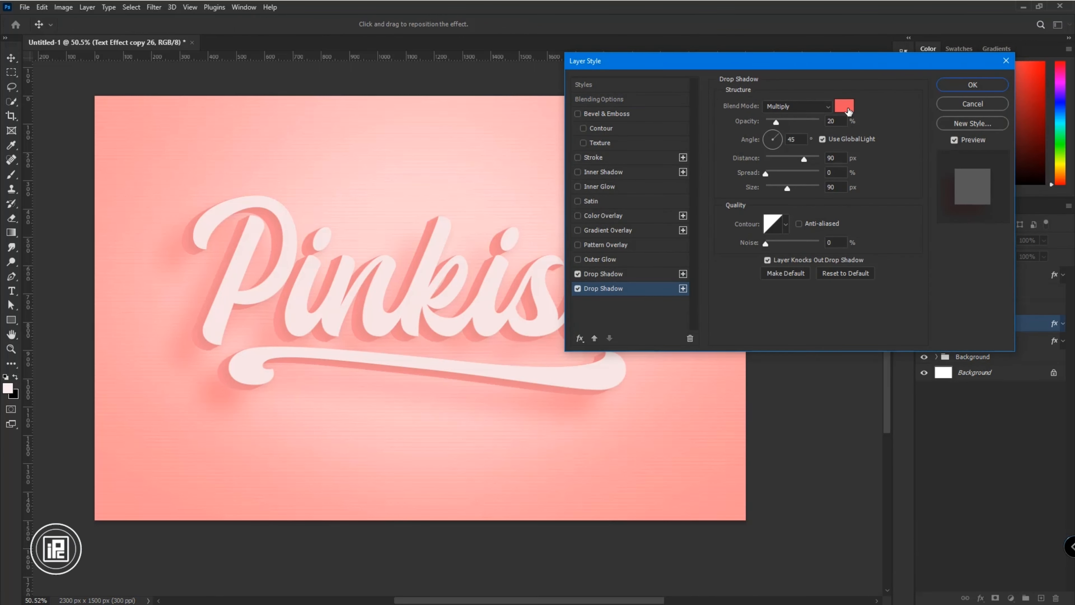
double_click(822, 122)
type("25")
double_click(833, 158)
type("70")
Step: Add a third drop shadow and reduce the distance of the first and third shadows to about 23 px
left_click(683, 288)
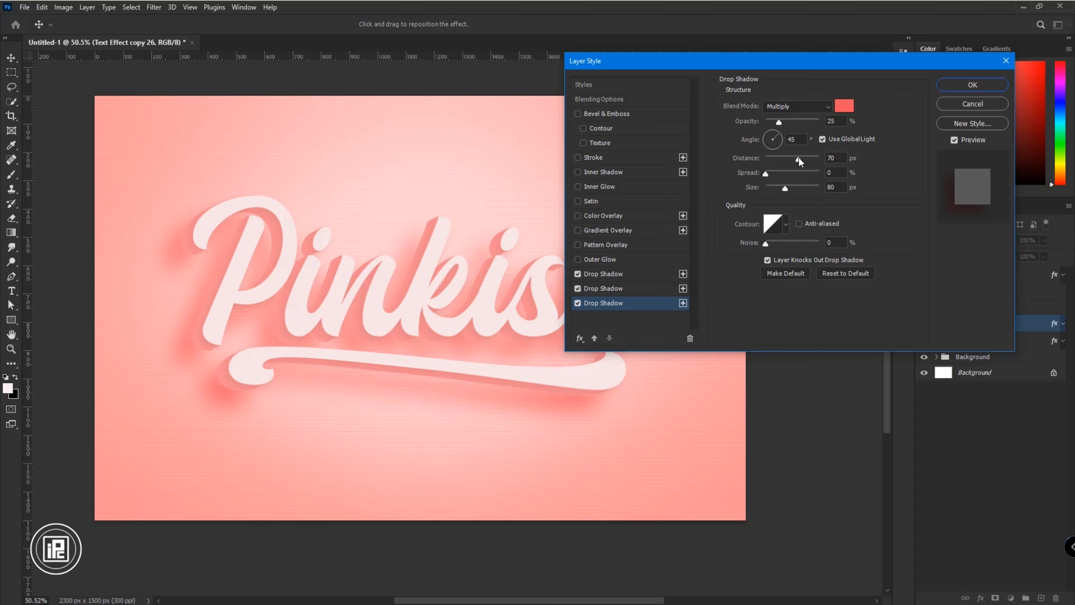
left_click(637, 275)
left_click_drag(790, 159, 775, 159)
left_click(634, 288)
left_click(660, 303)
left_click(660, 274)
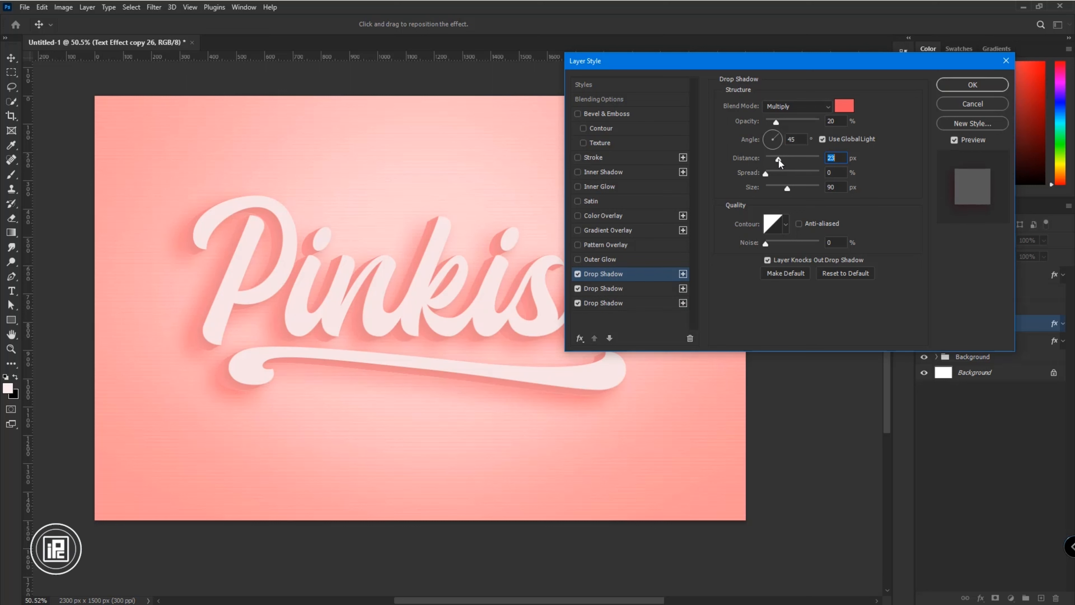
left_click_drag(776, 160, 780, 160)
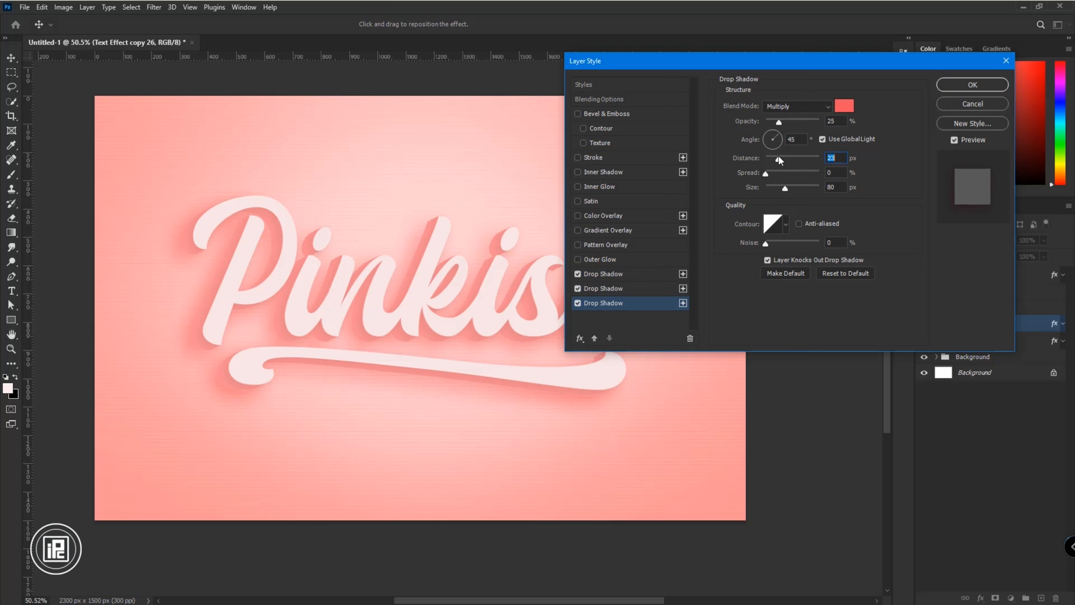
Step: Add a fourth drop shadow with 50% opacity and a distance of about 11 px
left_click(682, 303)
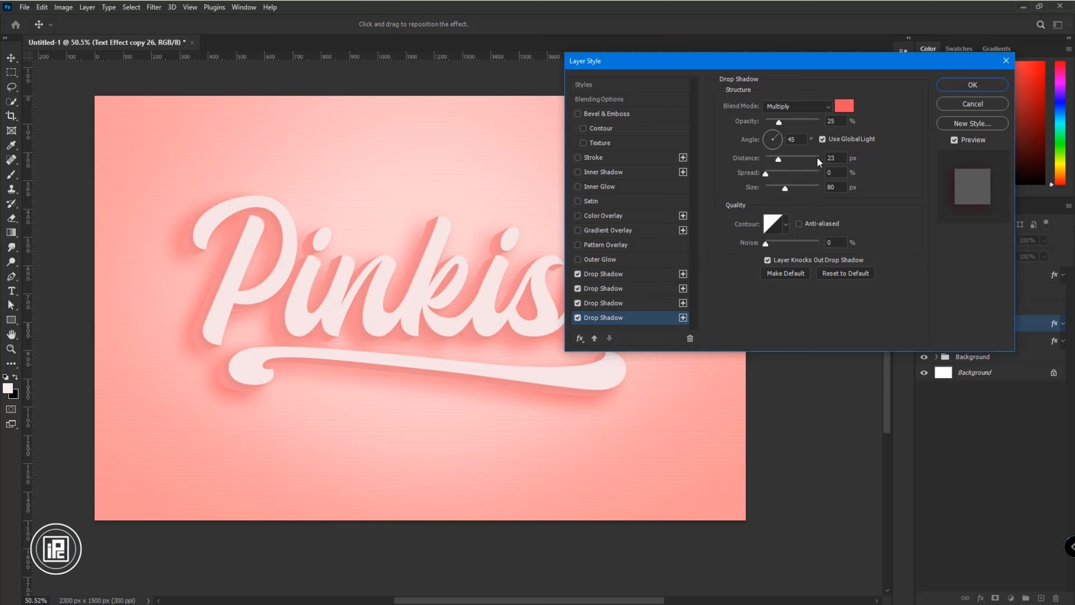
left_click_drag(836, 122, 820, 122)
type("50")
left_click_drag(778, 160, 772, 160)
Step: Set the third drop shadow's size to 30 px and the fourth one's size to 20 px
left_click(634, 303)
left_click(830, 187)
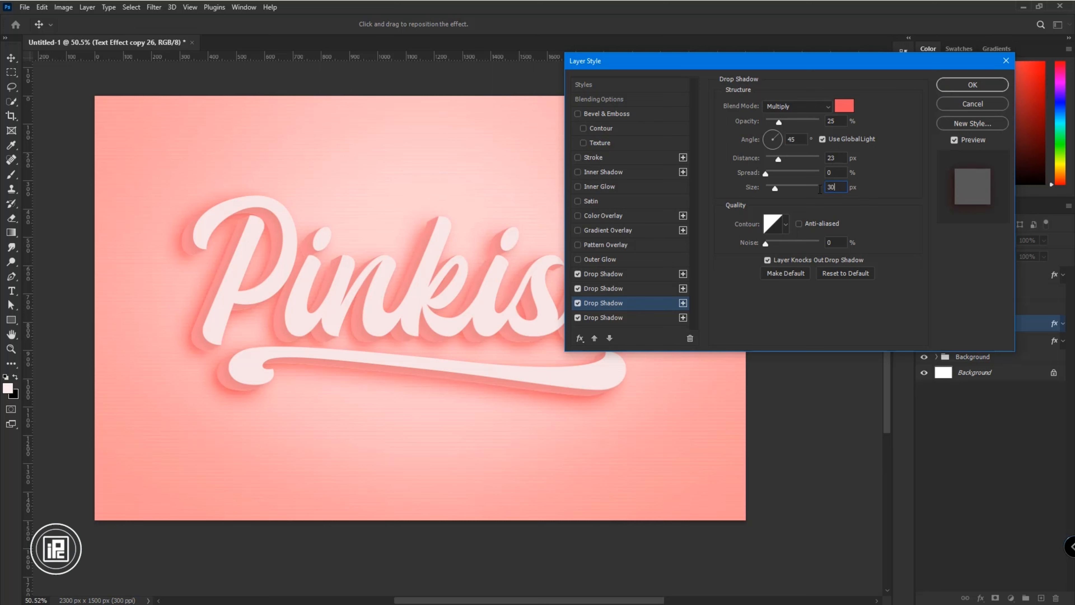
left_click(647, 317)
left_click(833, 186)
type("20")
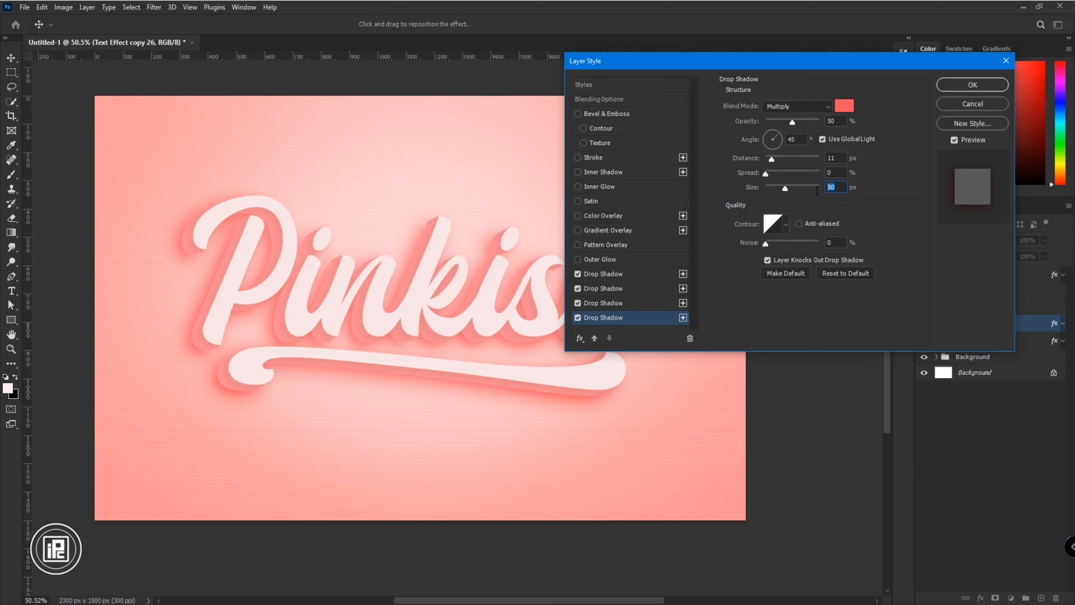